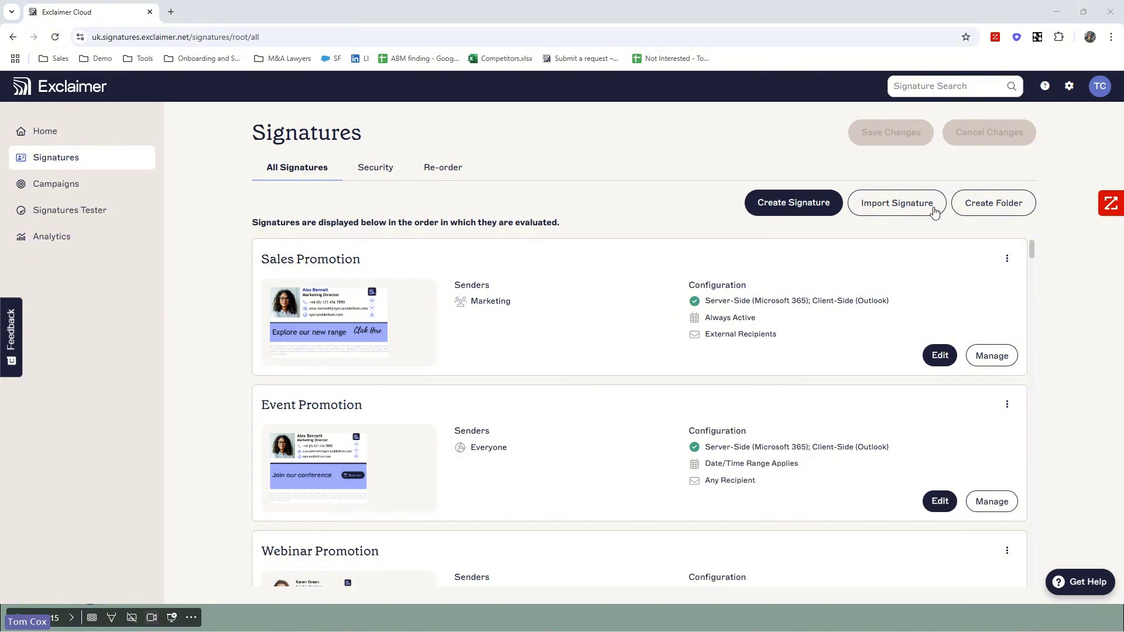
# Step: Open the account's User Management section and review the role permissions assigned to each user
pyautogui.click(1103, 83)
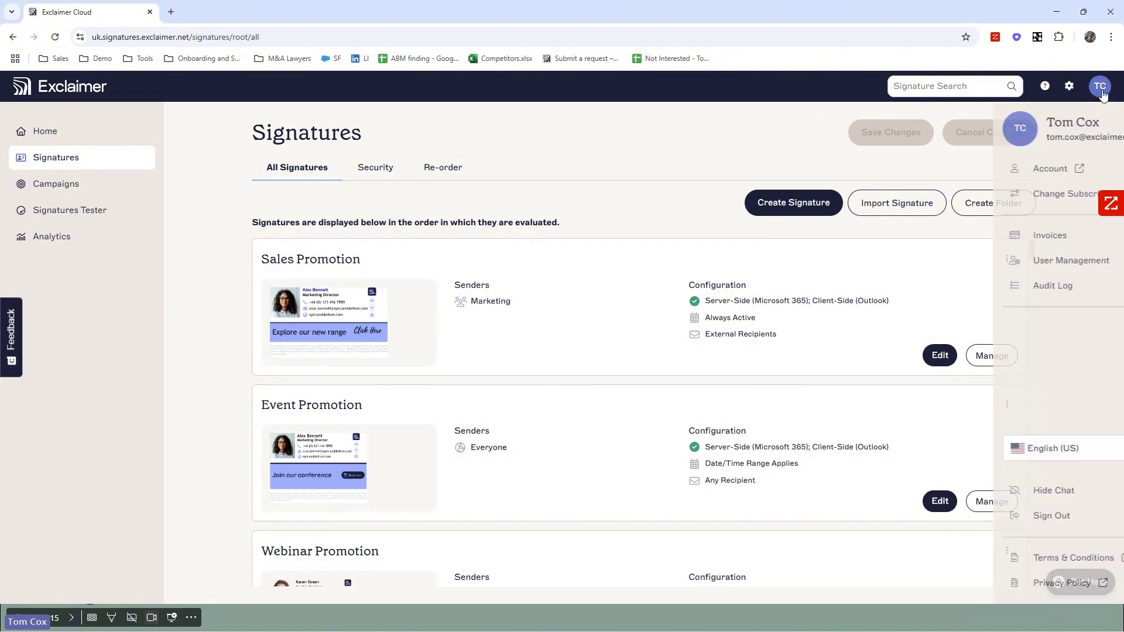
pyautogui.click(1038, 261)
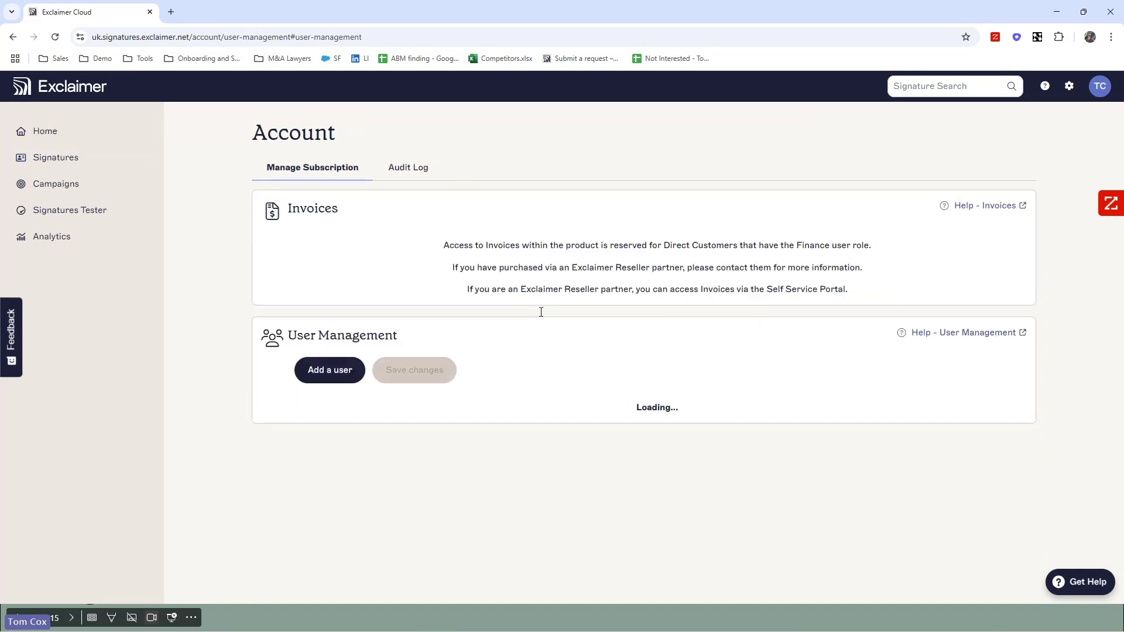
pyautogui.scroll(-2, 520, 332)
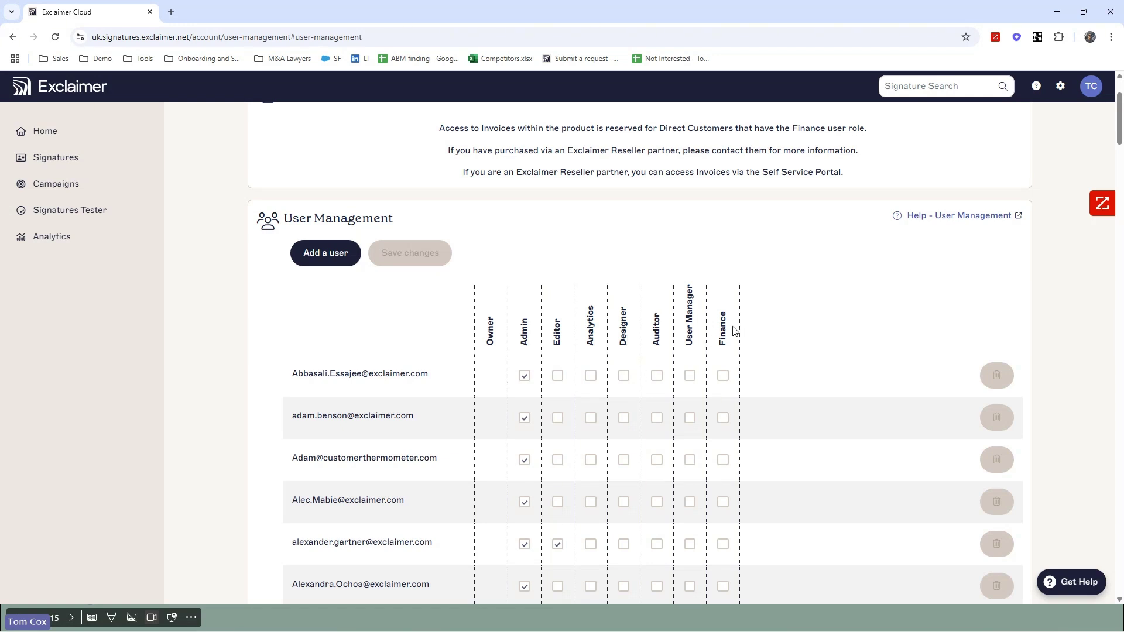
# Step: Open the Branding settings and review the default fonts, colors, logo, icon, banner and disclaimer
pyautogui.click(1057, 89)
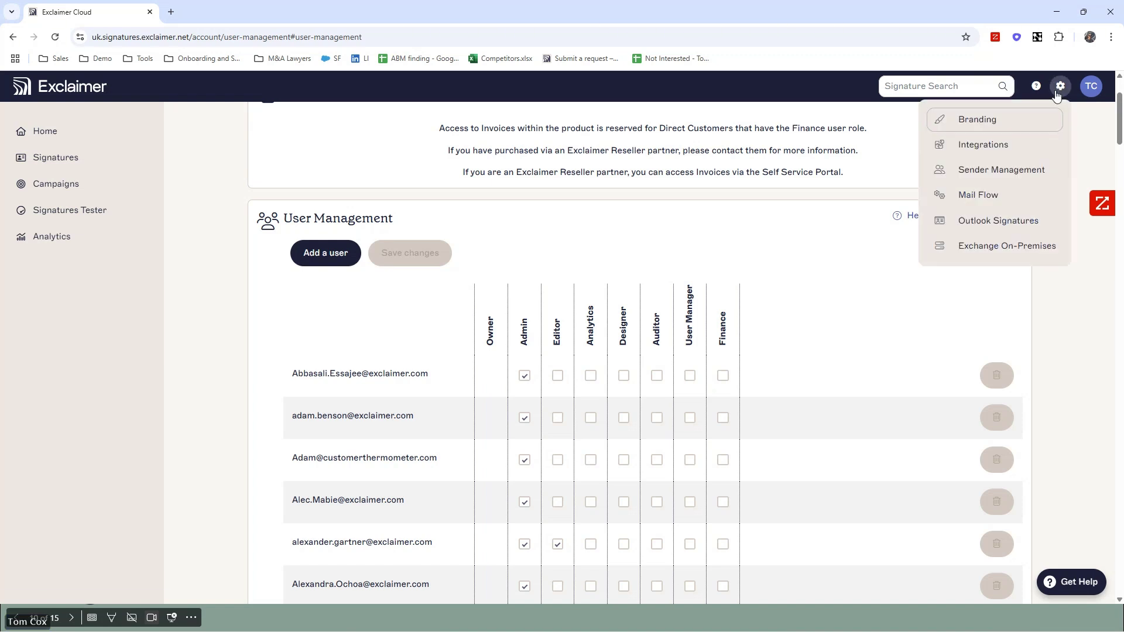
pyautogui.click(1000, 123)
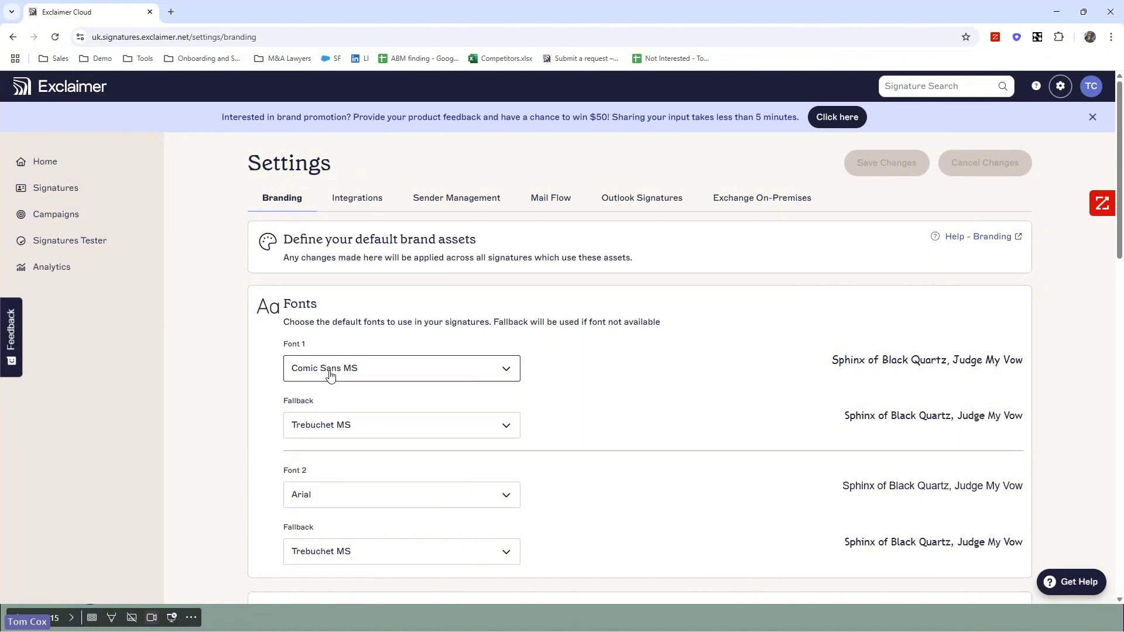
pyautogui.scroll(-1, 235, 305)
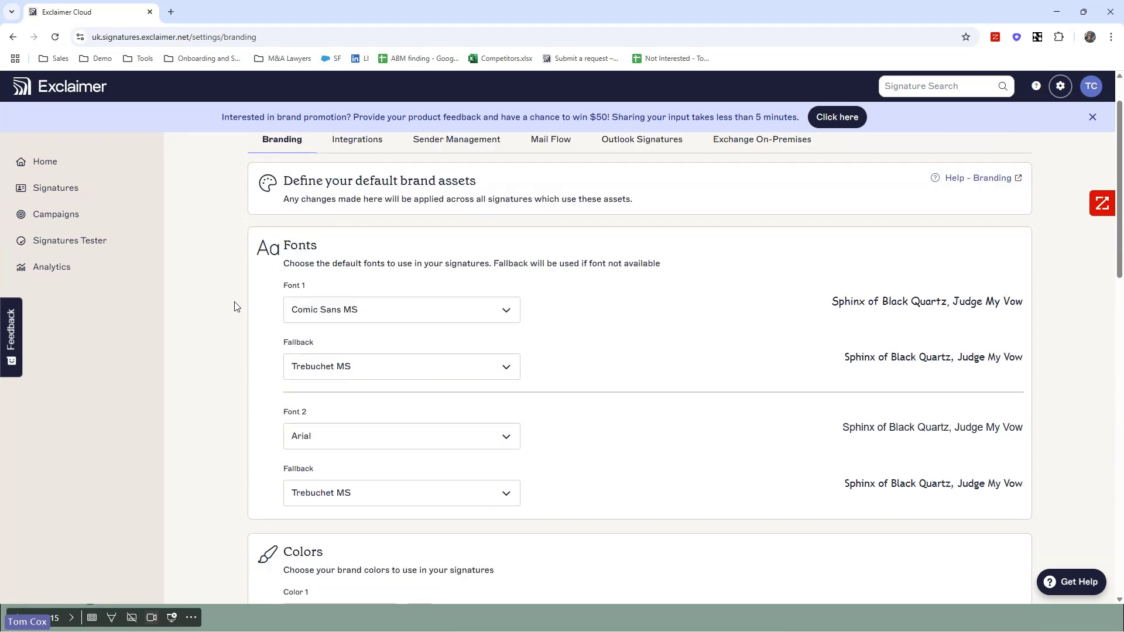
pyautogui.scroll(-2, 235, 304)
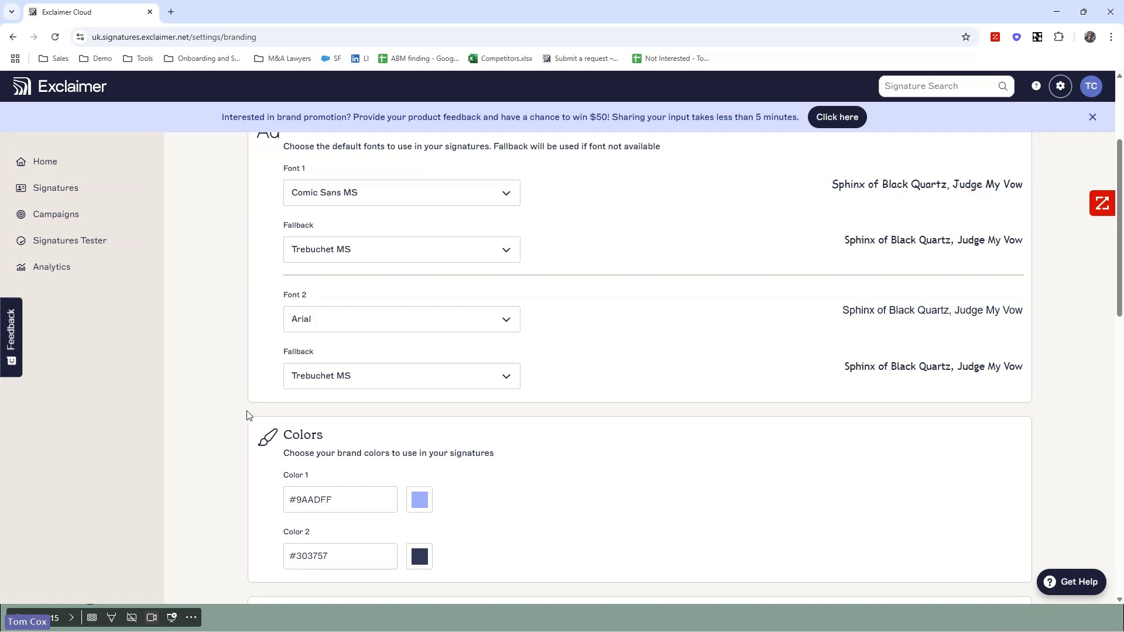
pyautogui.scroll(-7, 261, 386)
pyautogui.scroll(-2, 222, 378)
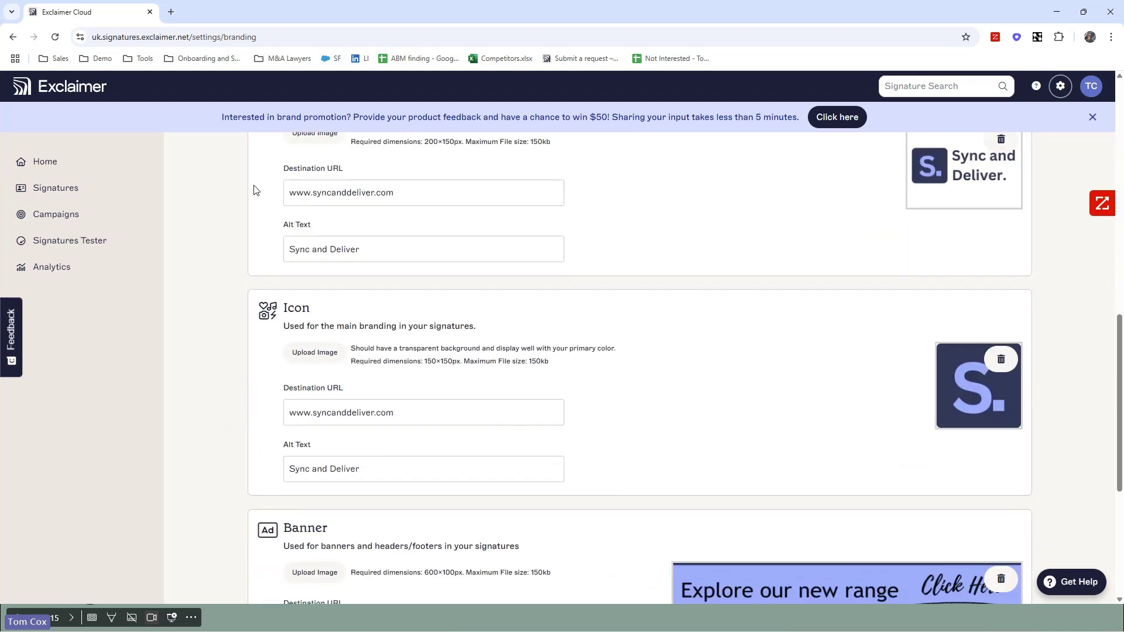
pyautogui.scroll(2, 258, 257)
pyautogui.scroll(-7, 357, 433)
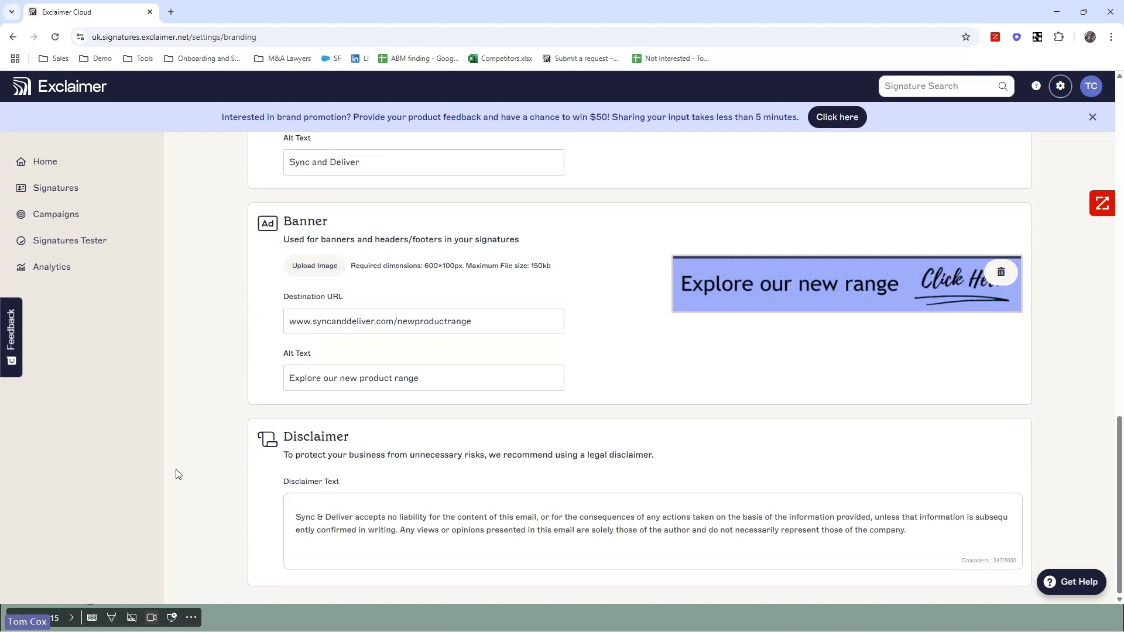
# Step: Open the Sales Promotion signature for design editing and remove the user photo beside the name details
pyautogui.click(71, 191)
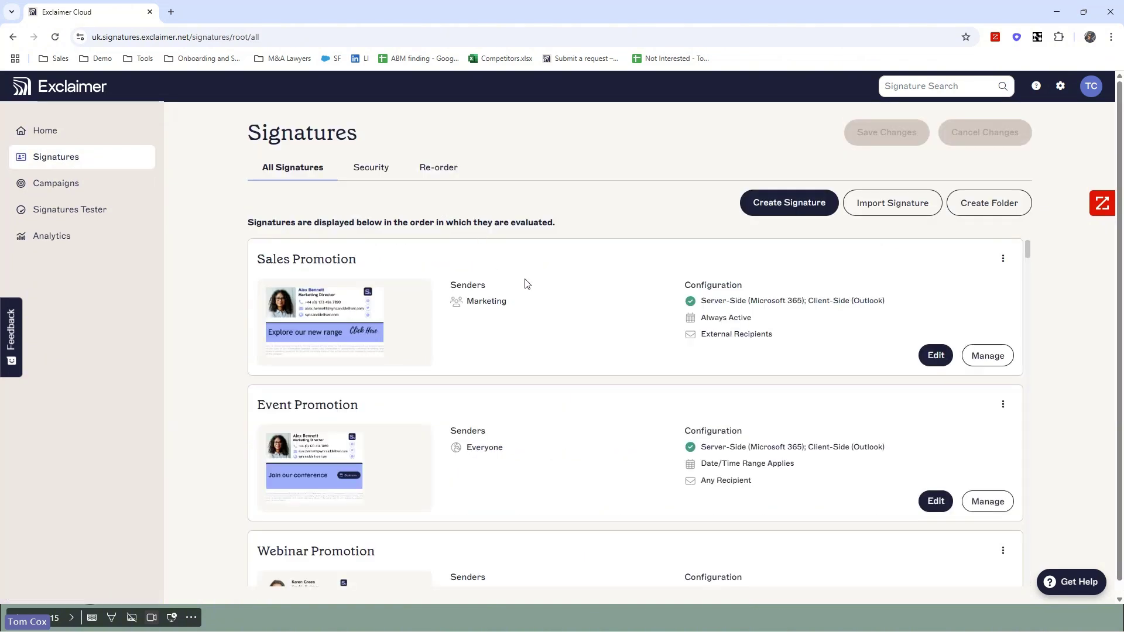
pyautogui.click(937, 357)
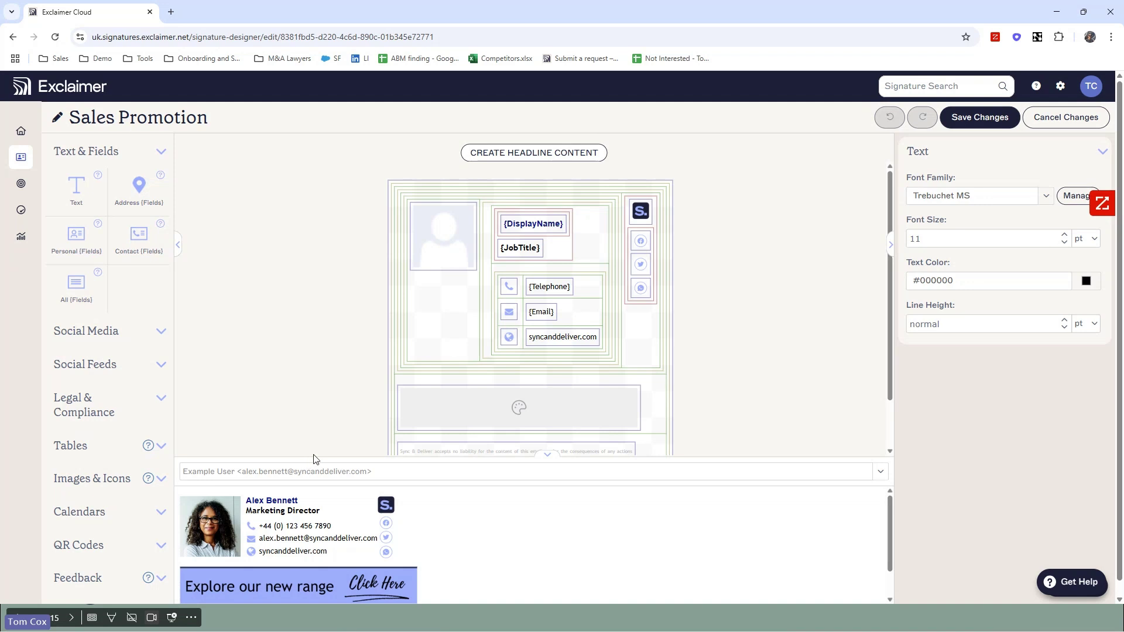
pyautogui.moveTo(434, 255); pyautogui.dragTo(309, 301)
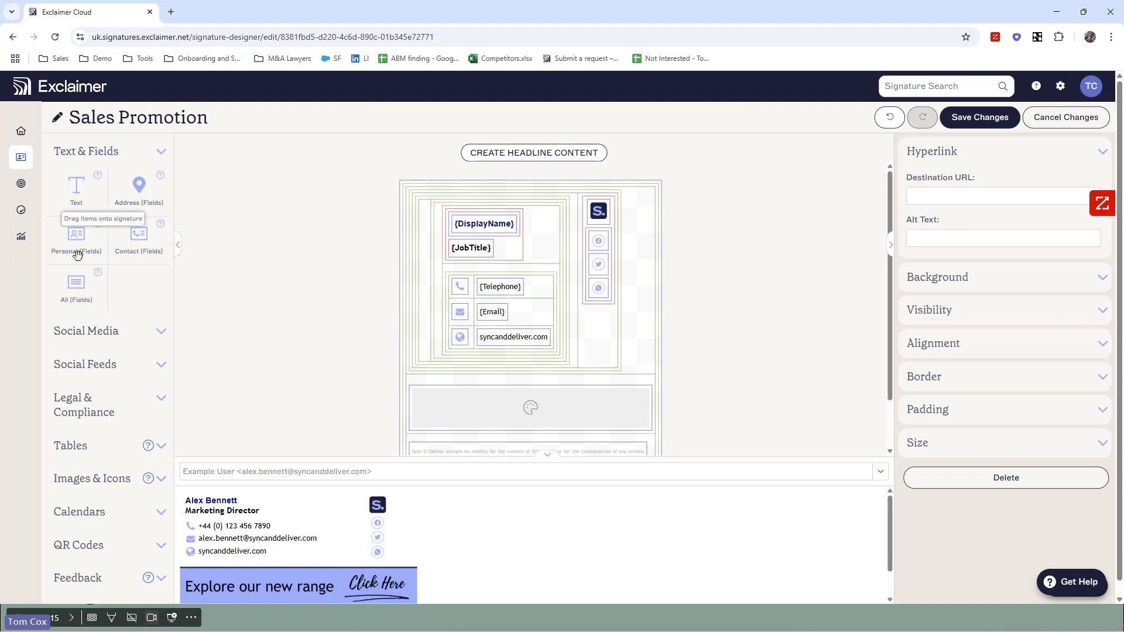
# Step: Insert the brand Icon image into the empty cell beside the display name and job title
pyautogui.click(85, 331)
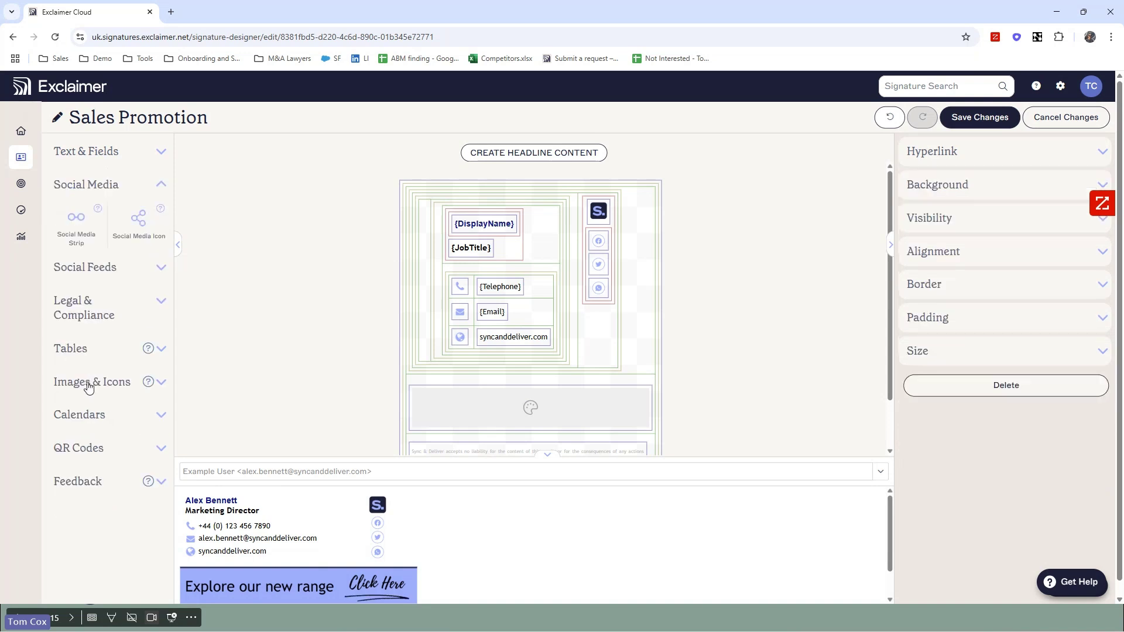
pyautogui.click(89, 384)
pyautogui.moveTo(74, 369)
pyautogui.mouseDown()
pyautogui.moveTo(225, 340)
pyautogui.moveTo(431, 234)
pyautogui.mouseUp()
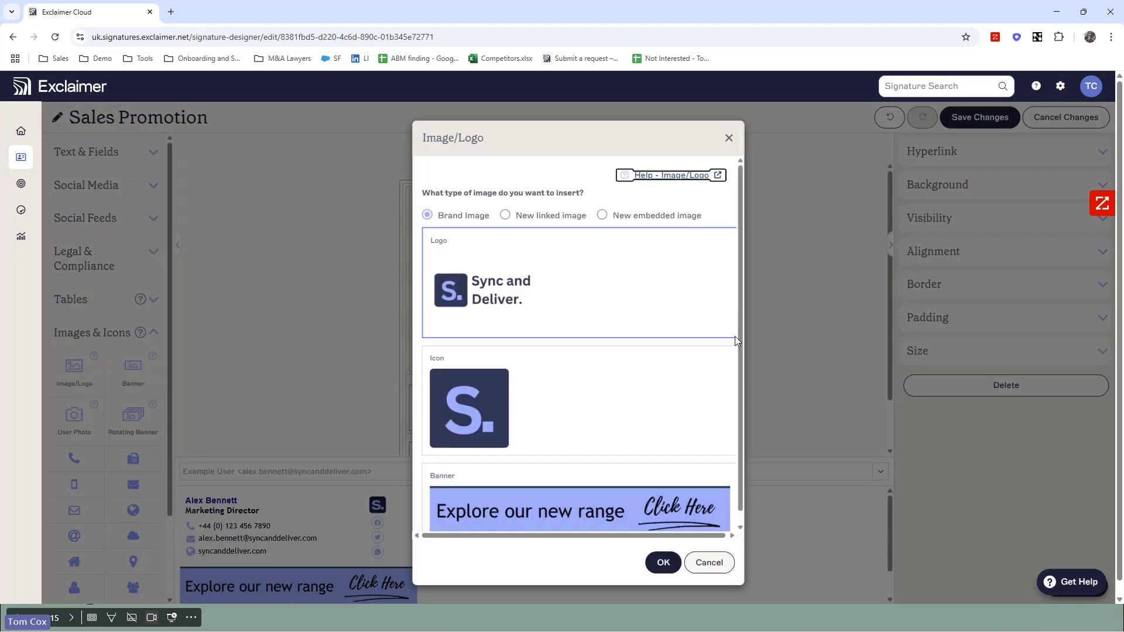
pyautogui.click(534, 449)
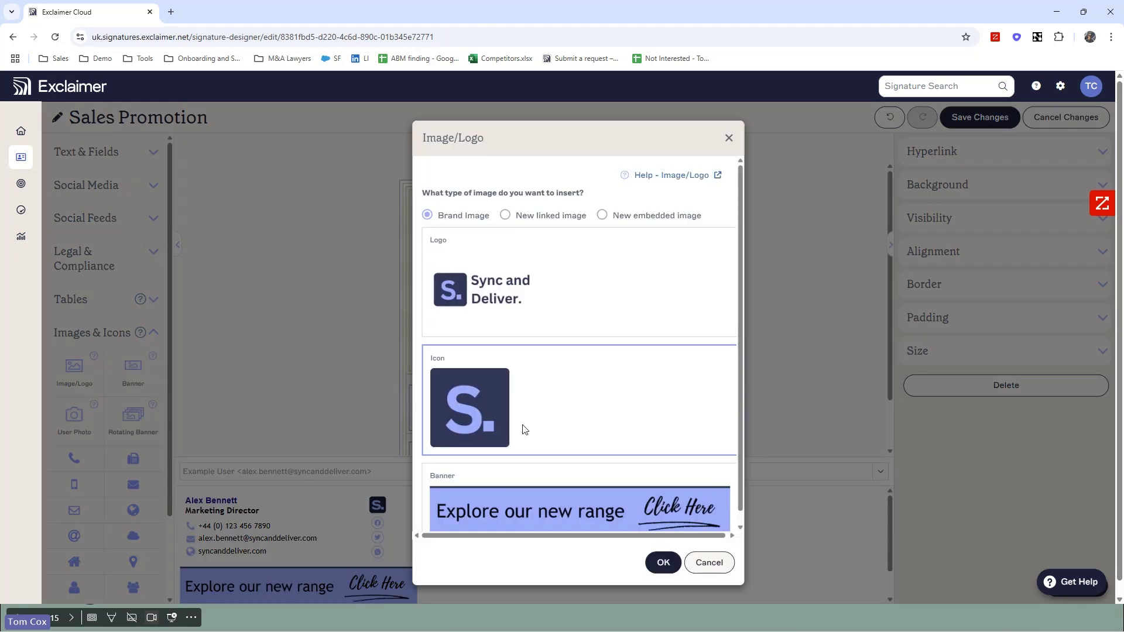
pyautogui.click(667, 564)
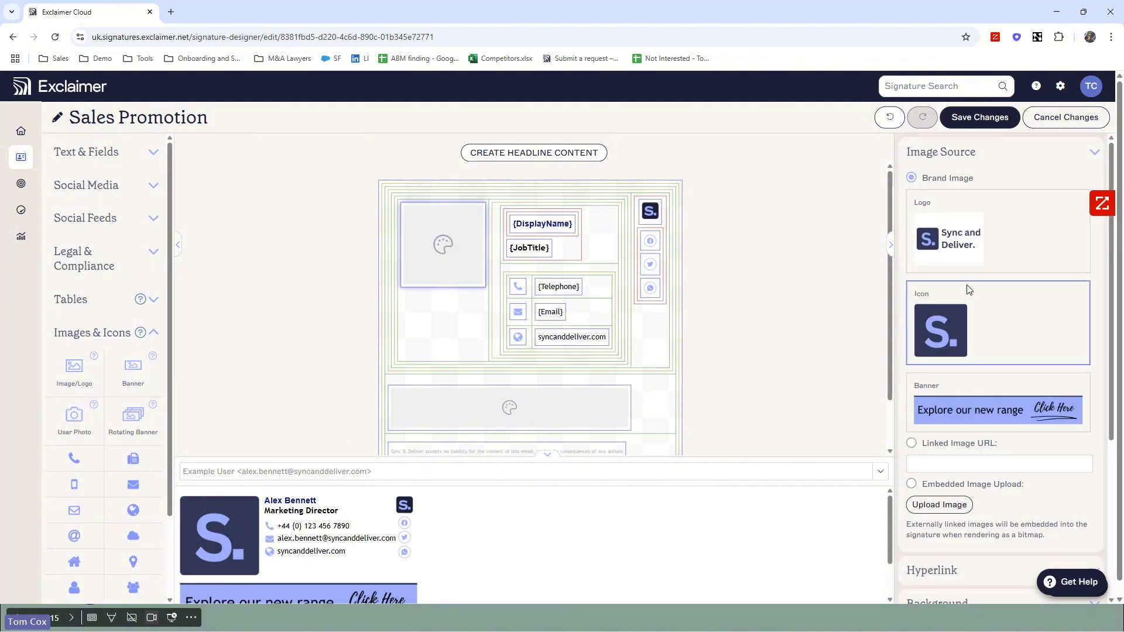
# Step: Set the inserted icon's width to 500 px and check the result in the signature preview
pyautogui.scroll(-4, 972, 337)
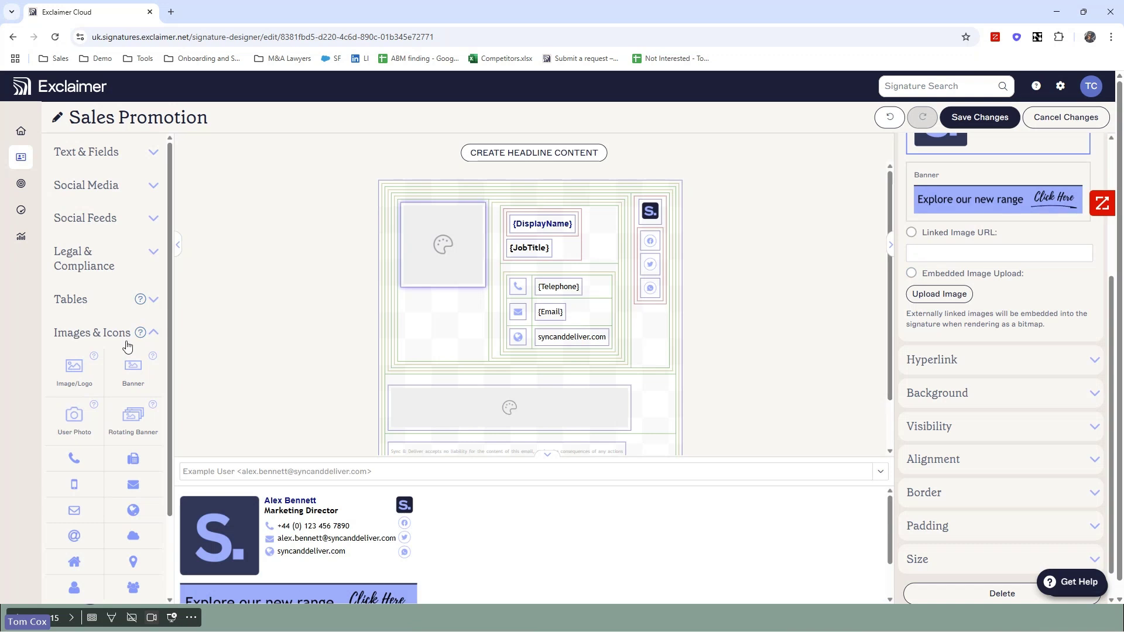
pyautogui.scroll(-2, 74, 315)
pyautogui.click(88, 234)
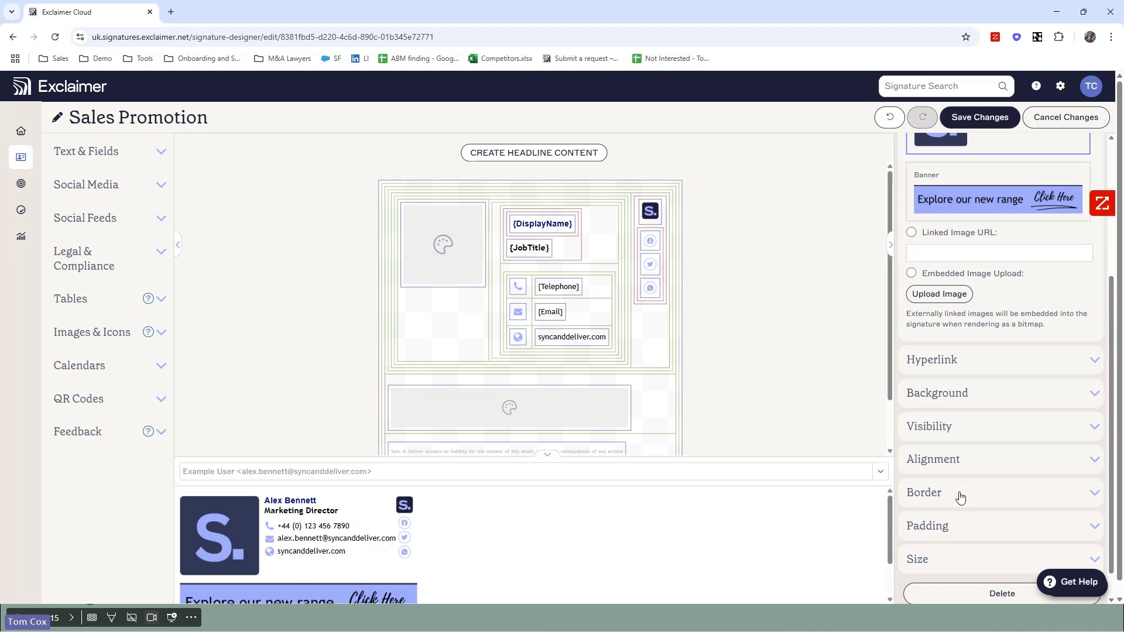
pyautogui.click(962, 561)
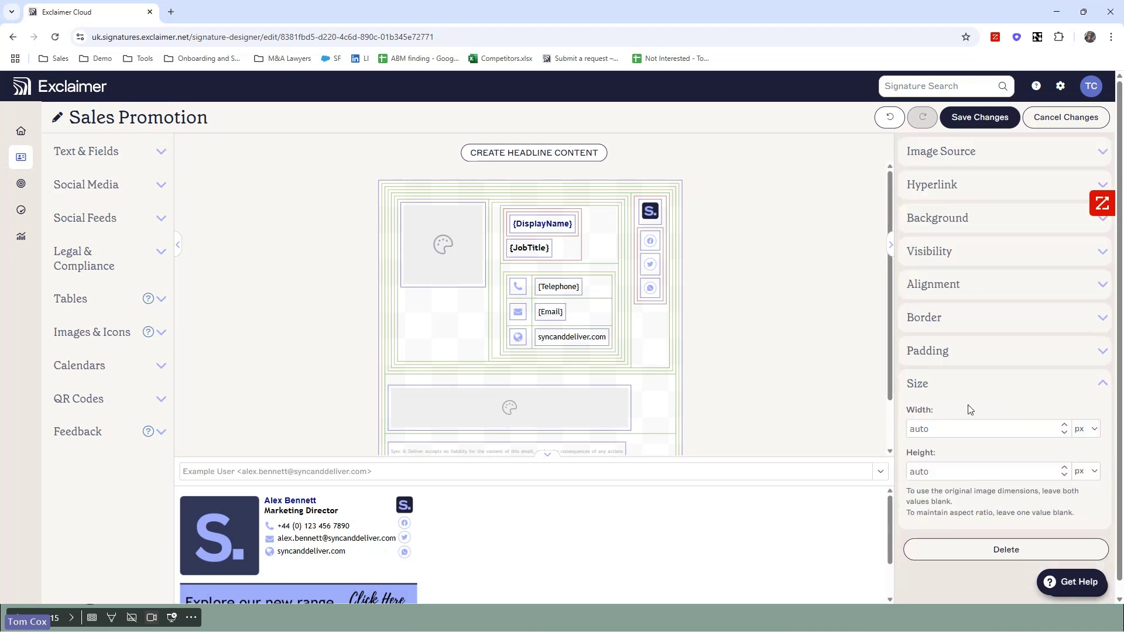
pyautogui.click(429, 269)
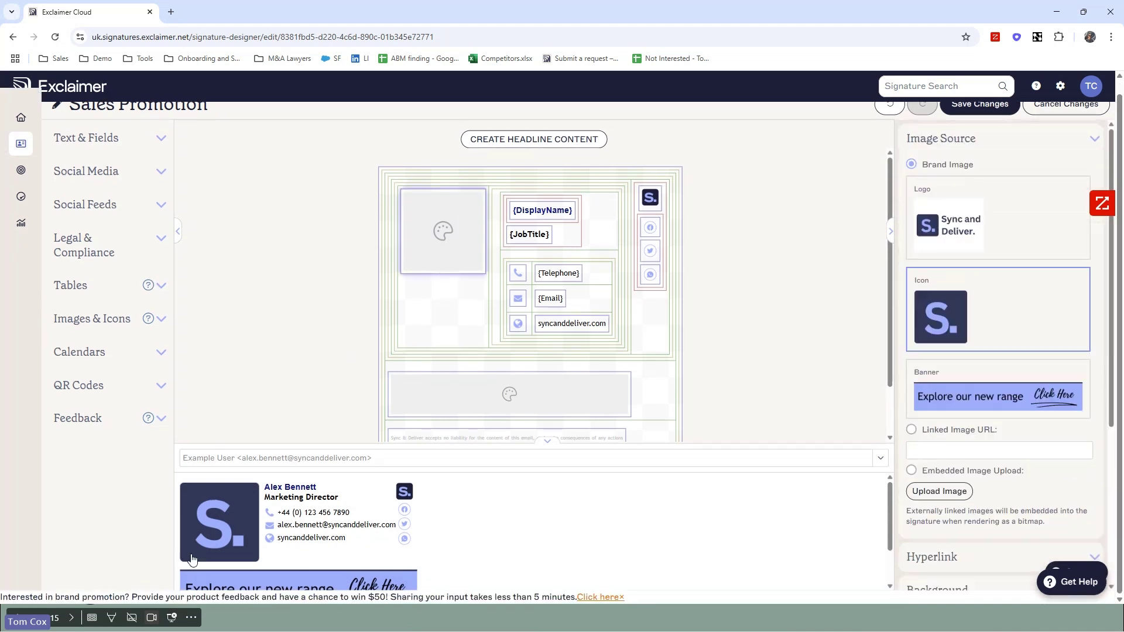
pyautogui.scroll(-4, 987, 403)
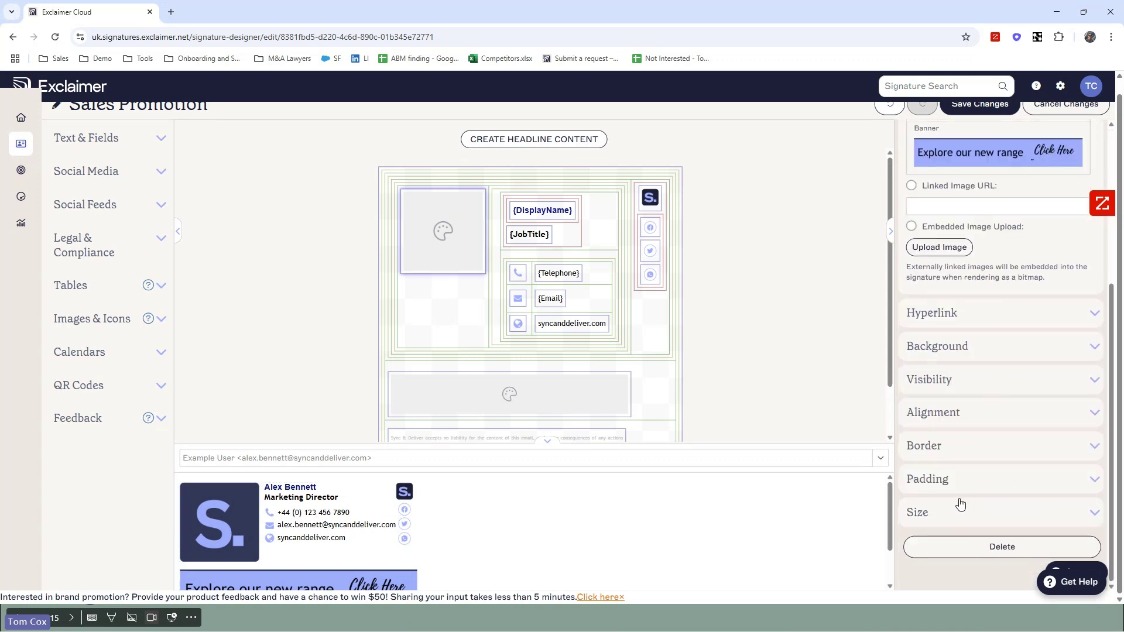
pyautogui.click(959, 512)
pyautogui.click(1007, 418)
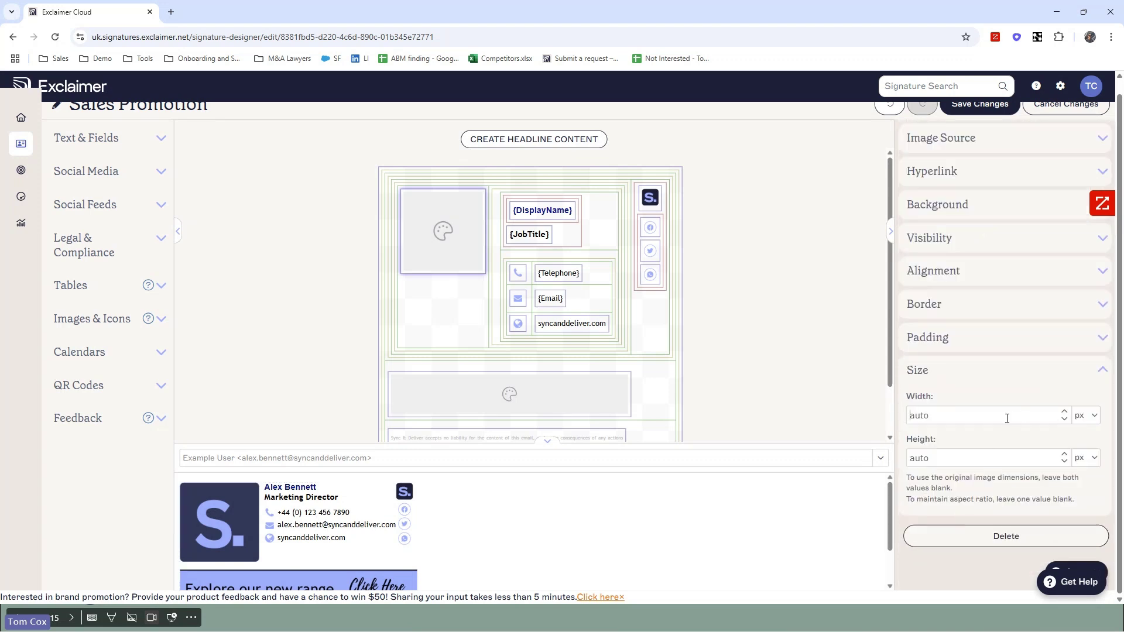
pyautogui.write('500')
pyautogui.scroll(-3, 318, 536)
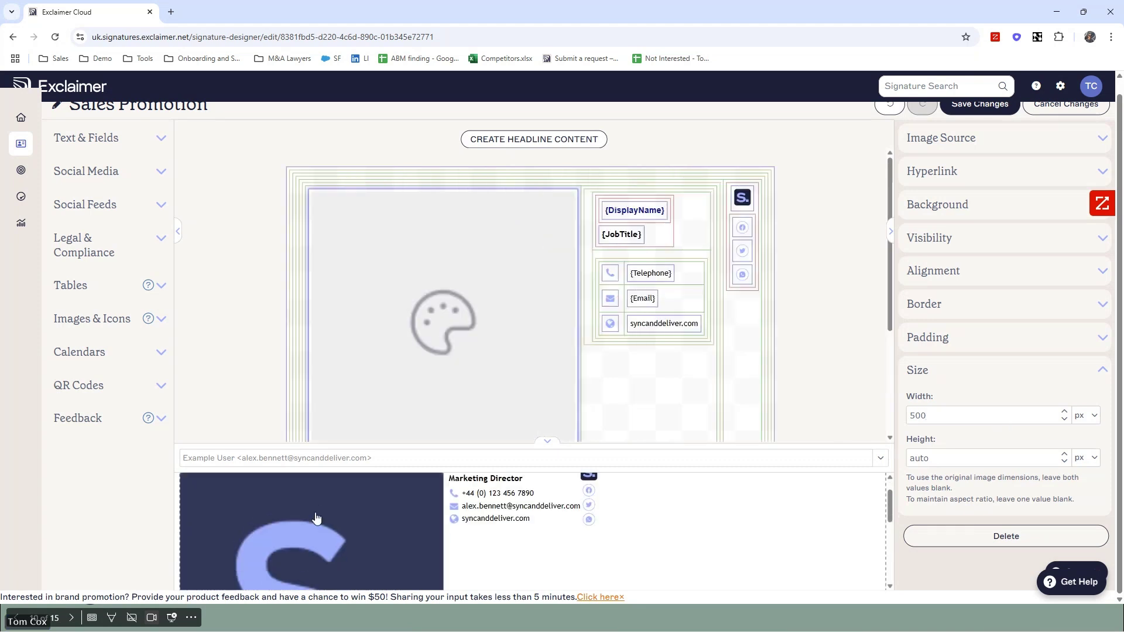
pyautogui.scroll(-1, 305, 549)
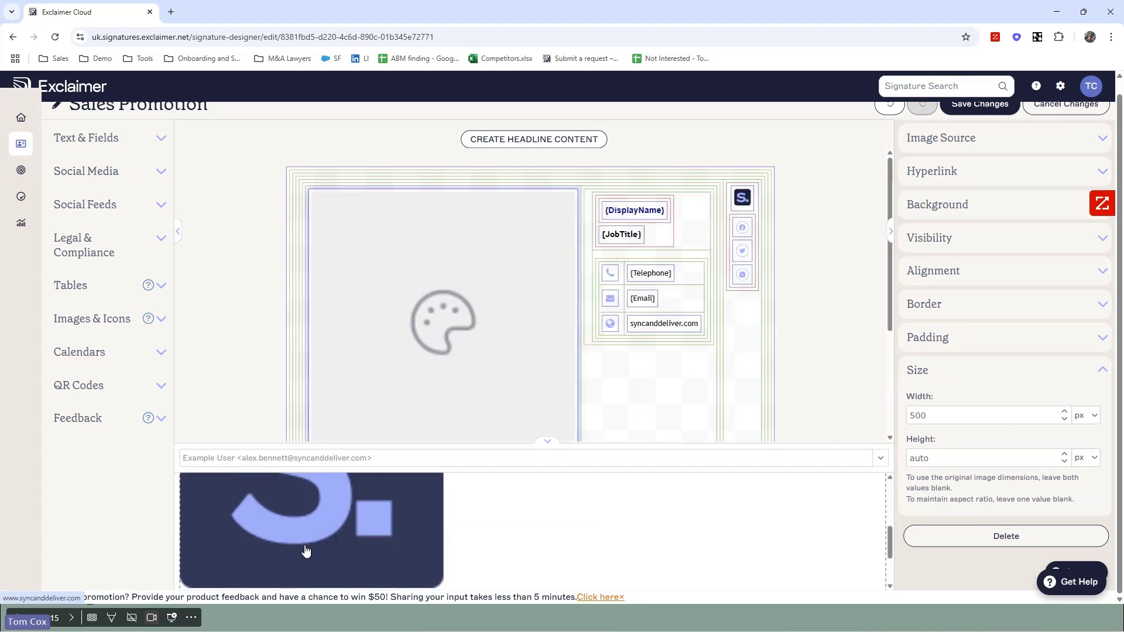
pyautogui.scroll(4, 309, 562)
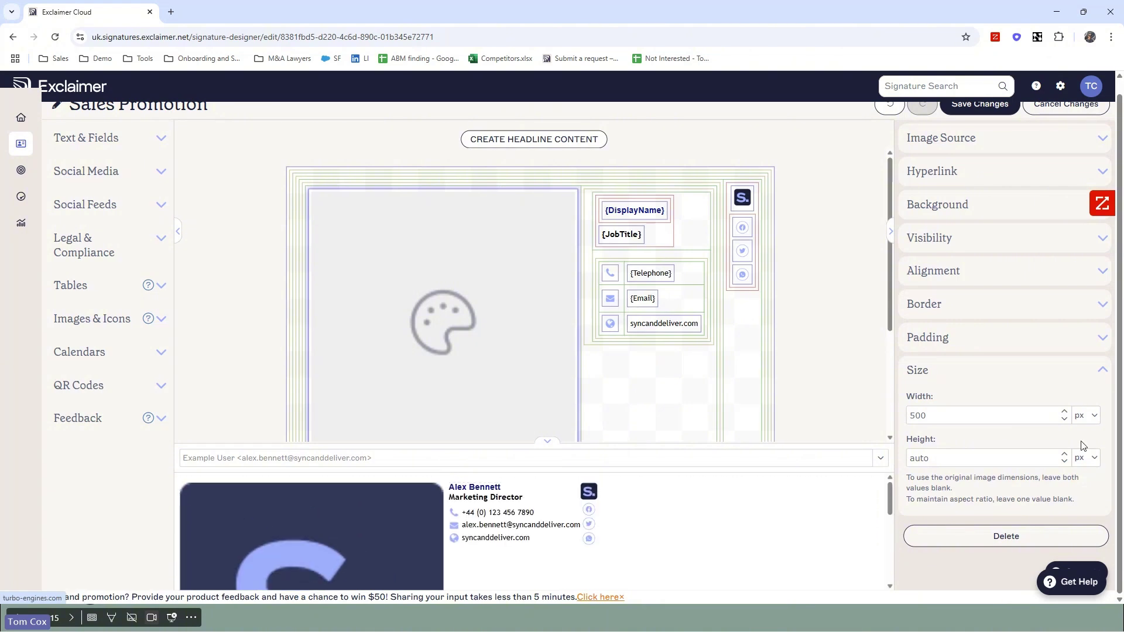
# Step: Set the icon's width to 100 px and give it individual padding of 13 px on its left side
pyautogui.moveTo(1003, 415); pyautogui.dragTo(836, 428)
pyautogui.write('1')
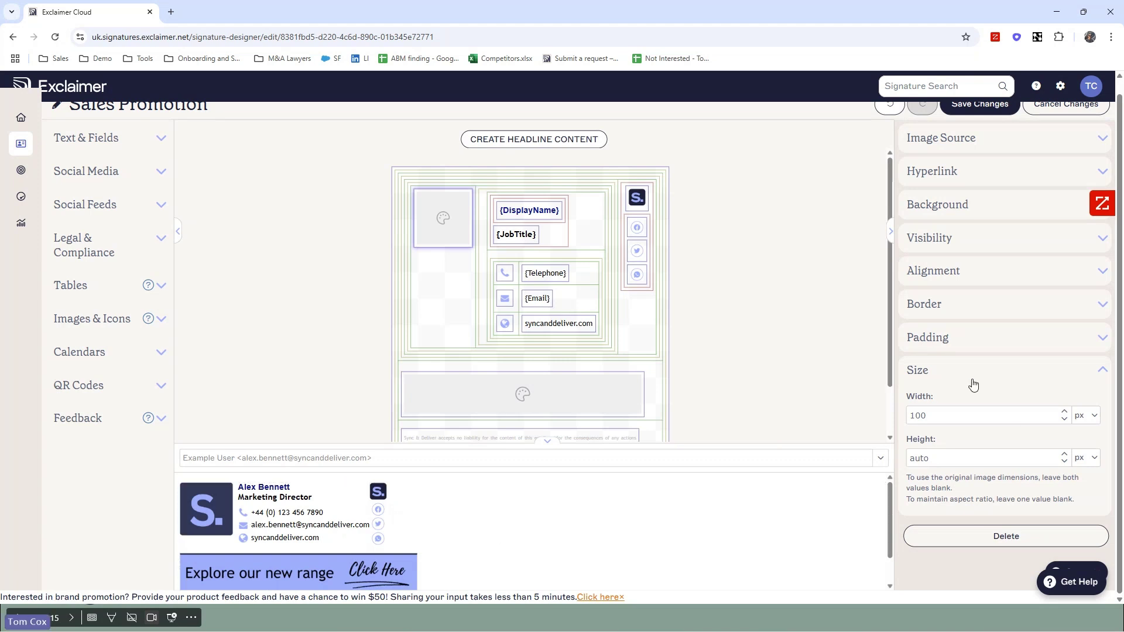
pyautogui.click(967, 346)
pyautogui.click(924, 404)
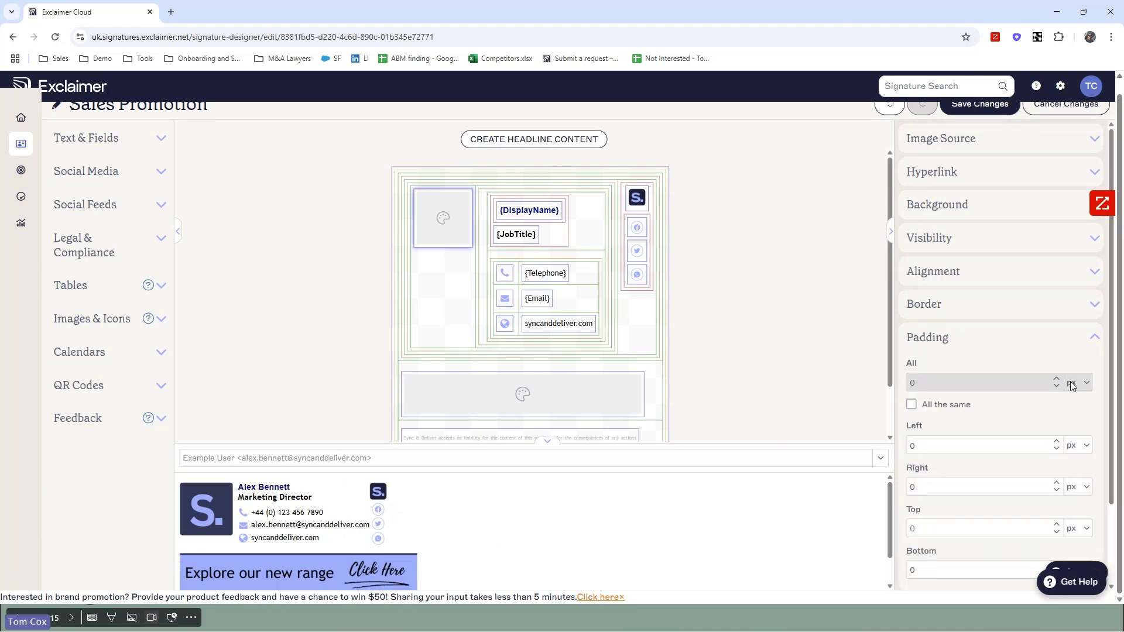
pyautogui.click(1057, 444)
pyautogui.click(1057, 444)
pyautogui.click(1057, 443)
pyautogui.click(1057, 443)
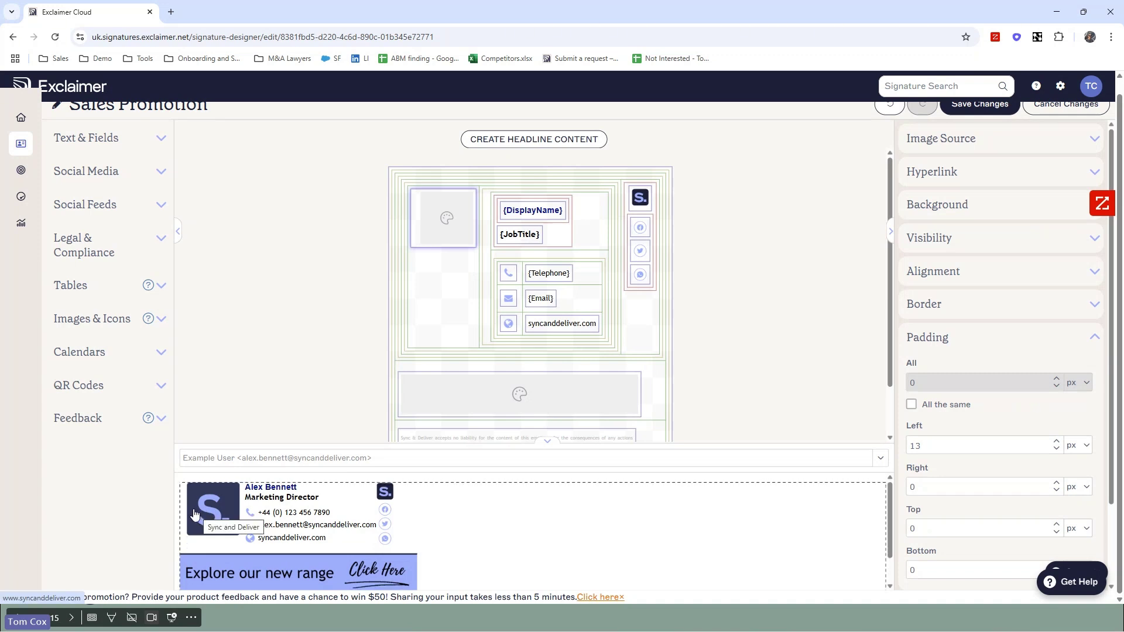
# Step: Leave the design without saving and open the sender settings of the Sales Promotion signature
pyautogui.click(21, 144)
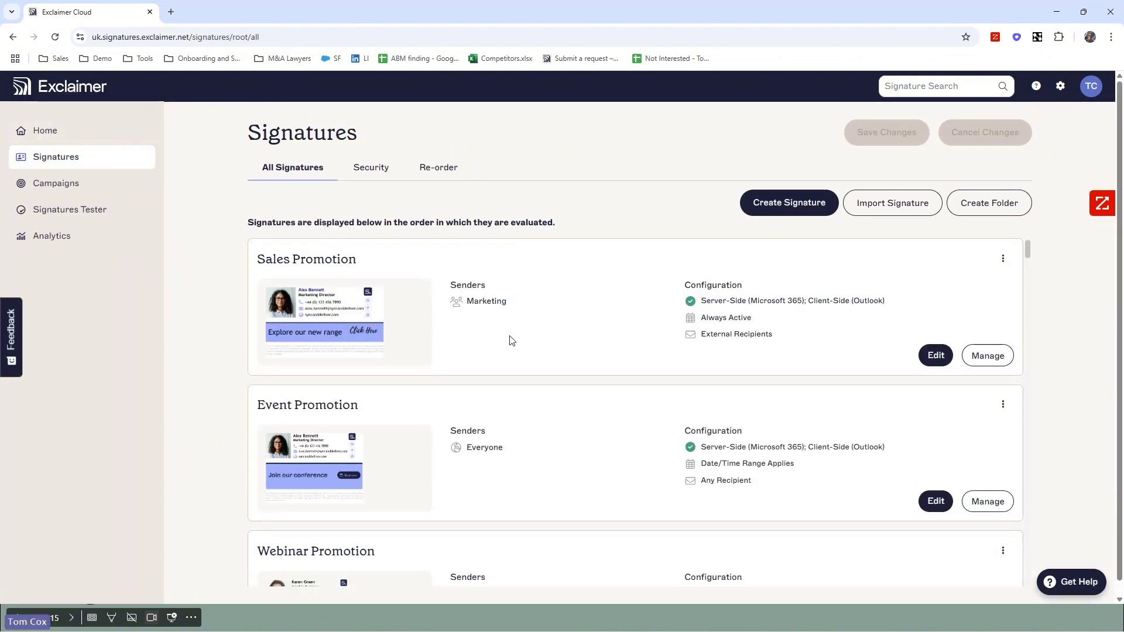
pyautogui.click(992, 367)
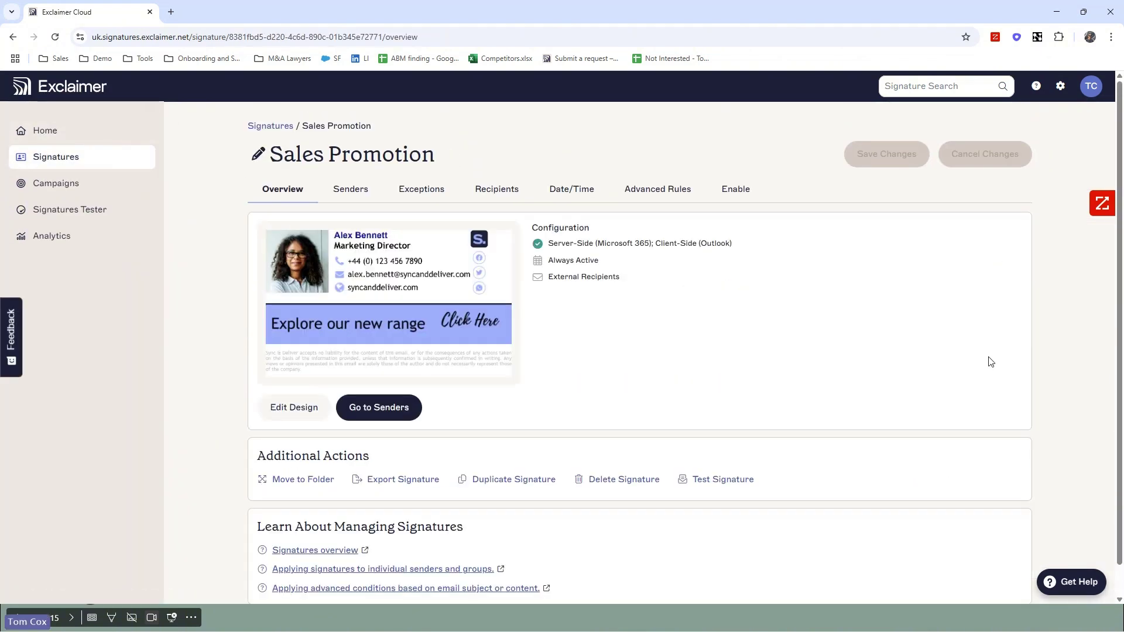
pyautogui.click(355, 188)
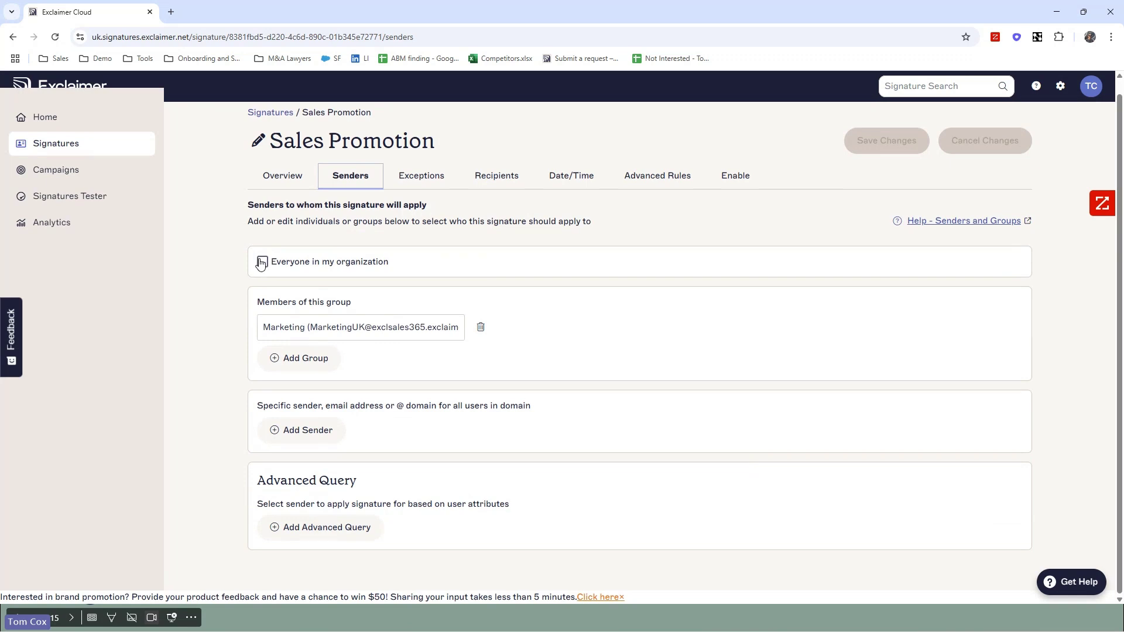
# Step: Search the sender groups for "sales" in place of the current group, and choose the Marketing group
pyautogui.click(328, 332)
pyautogui.moveTo(328, 328); pyautogui.dragTo(136, 318)
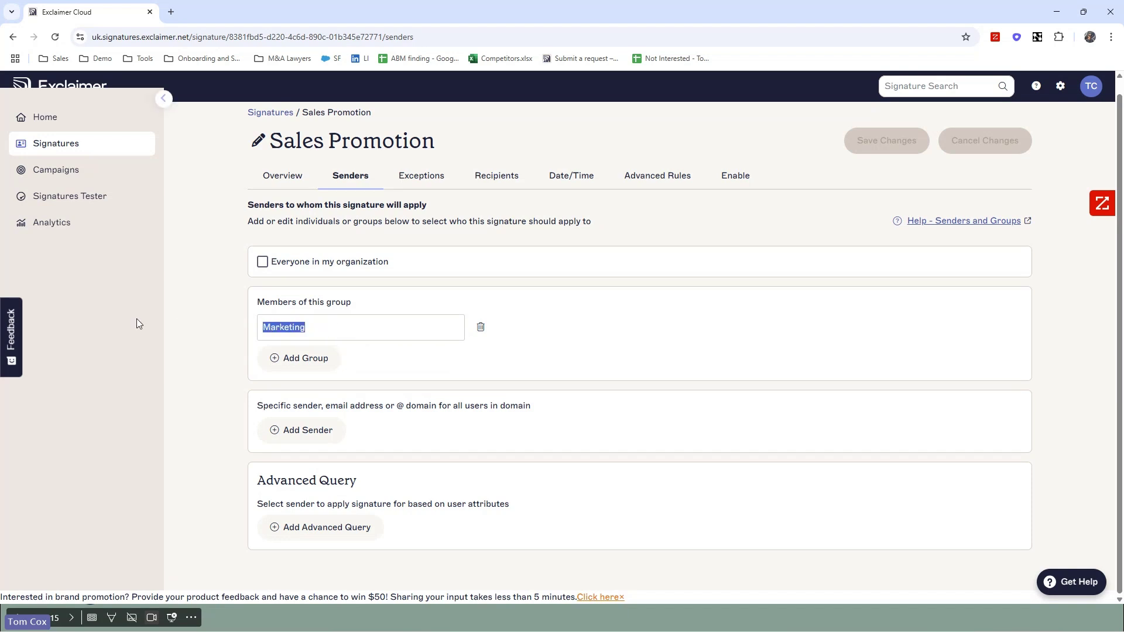
pyautogui.press('BackSpace')
pyautogui.write('sal')
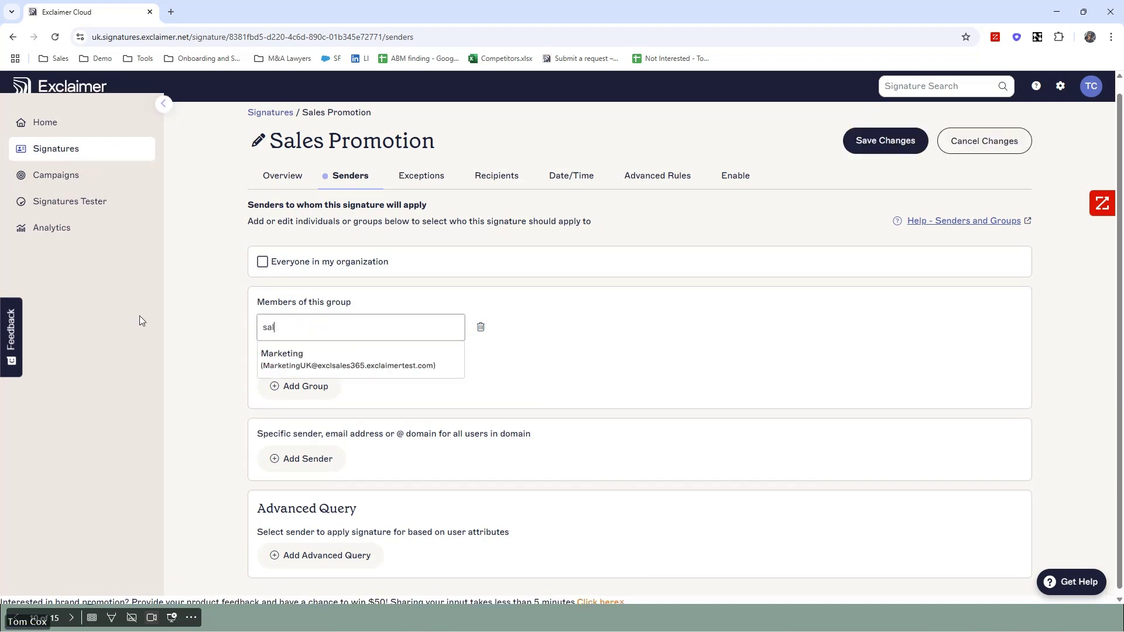
pyautogui.write('es')
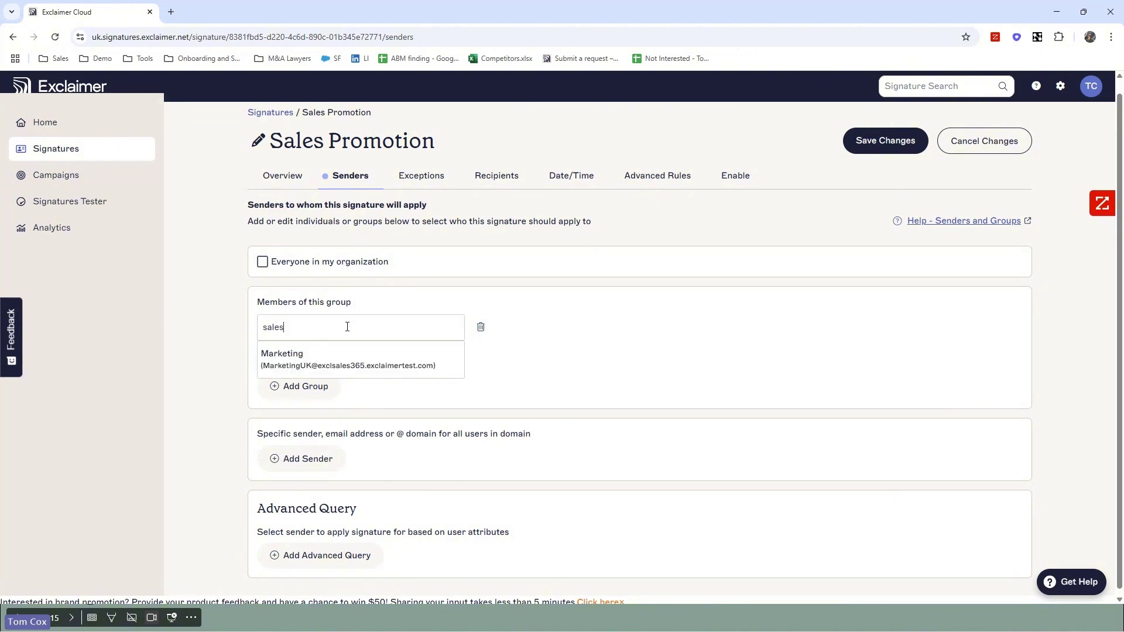
pyautogui.click(319, 368)
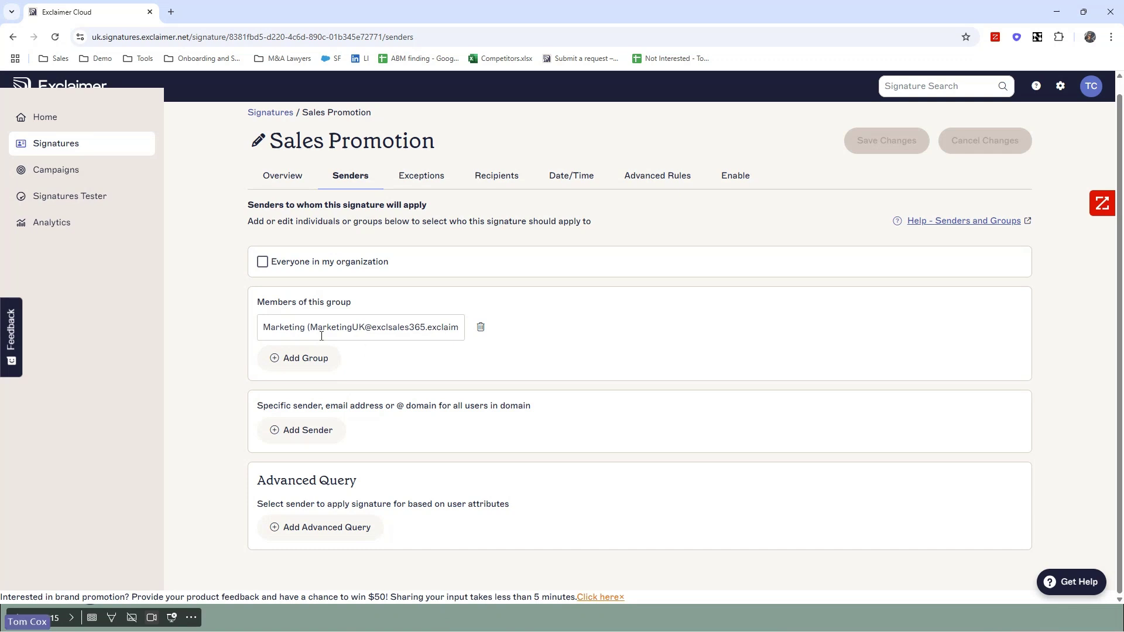
# Step: Draft an advanced sender query with a condition on the Street attribute, add a second condition, and discard the query
pyautogui.moveTo(256, 405); pyautogui.dragTo(346, 404)
pyautogui.click(363, 417)
pyautogui.click(355, 528)
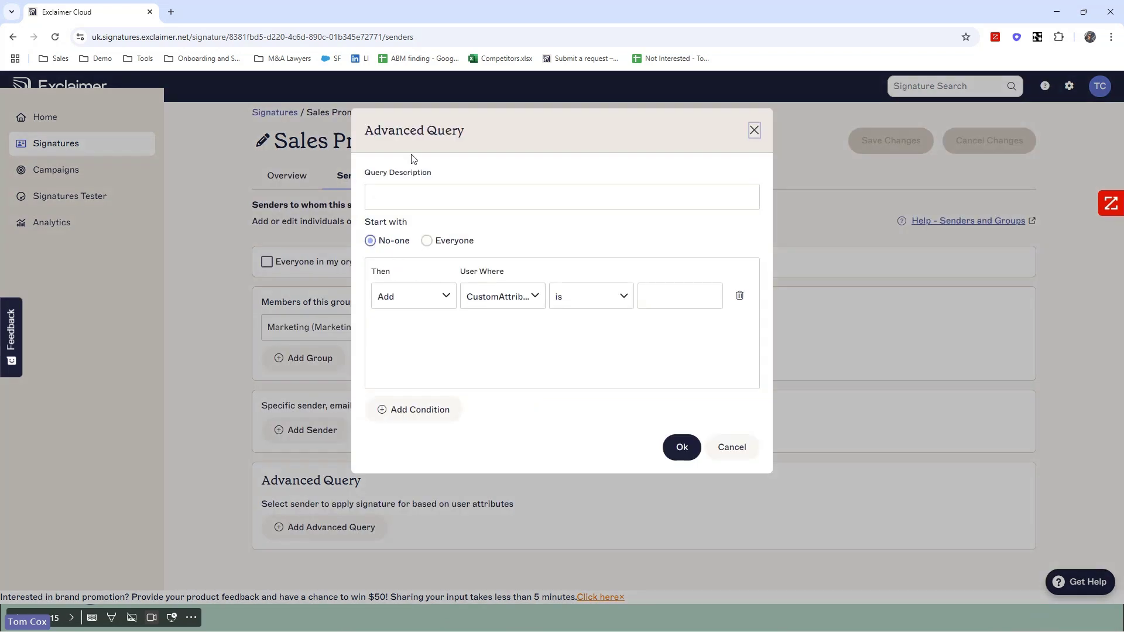
pyautogui.click(521, 299)
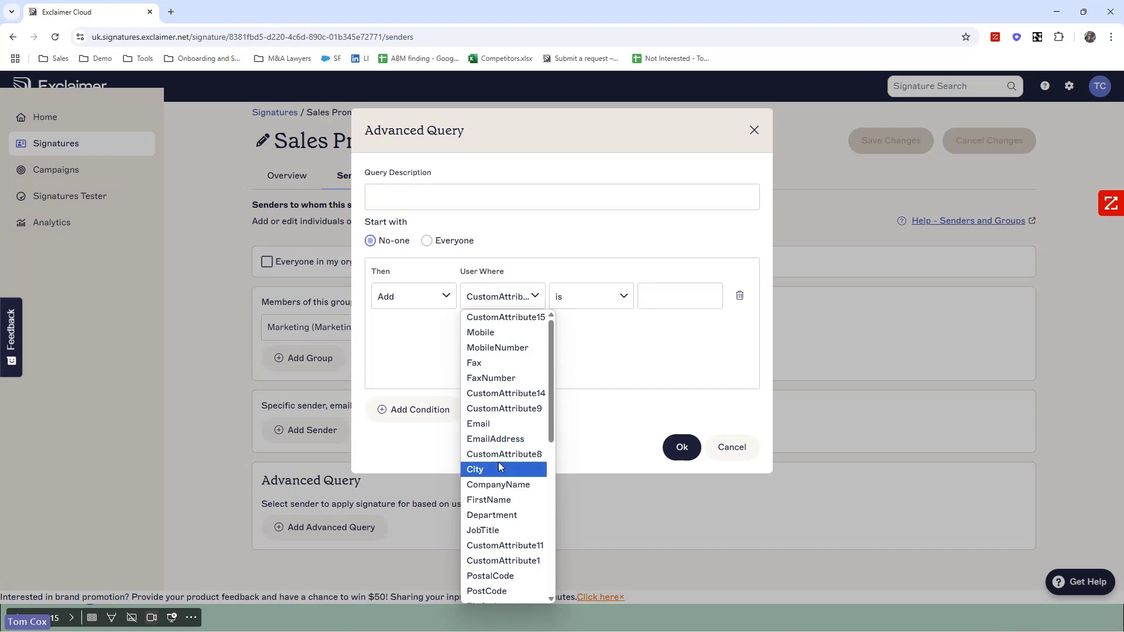
pyautogui.scroll(-2, 508, 468)
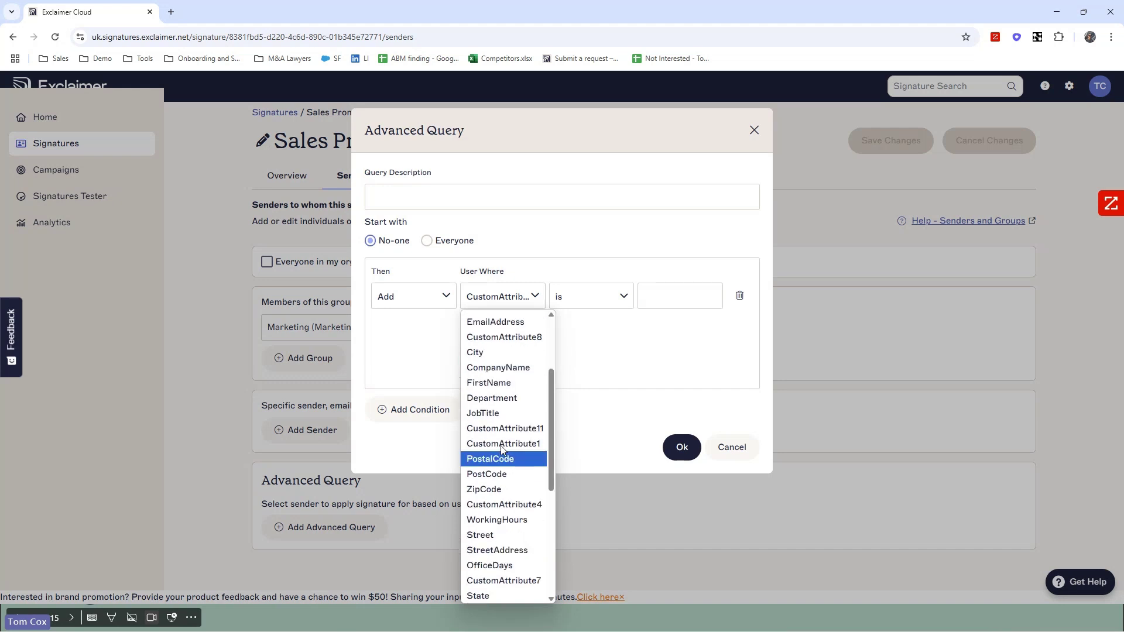
pyautogui.click(503, 535)
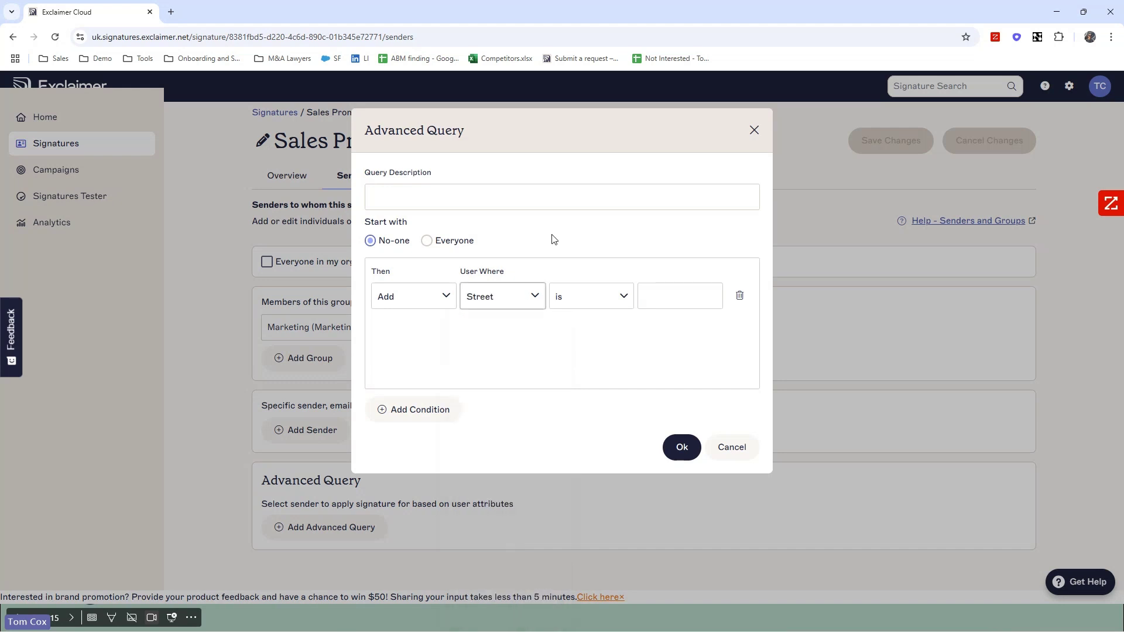
pyautogui.click(402, 412)
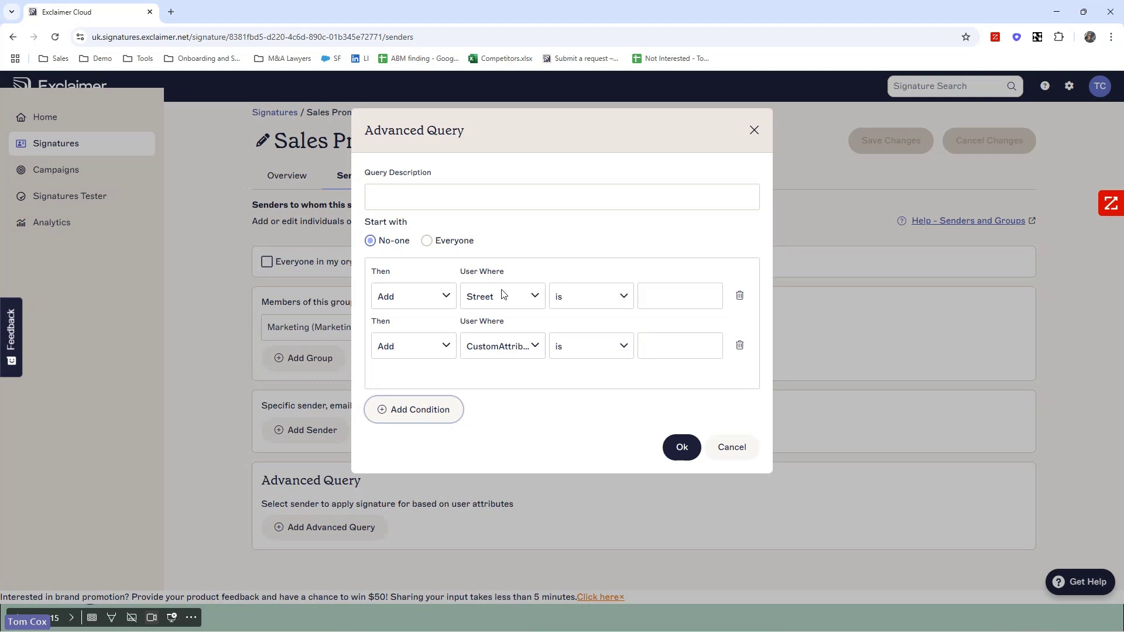
pyautogui.click(754, 130)
# Step: Try applying a date and time range to the Sales Promotion signature, and turn the range off again
pyautogui.click(557, 178)
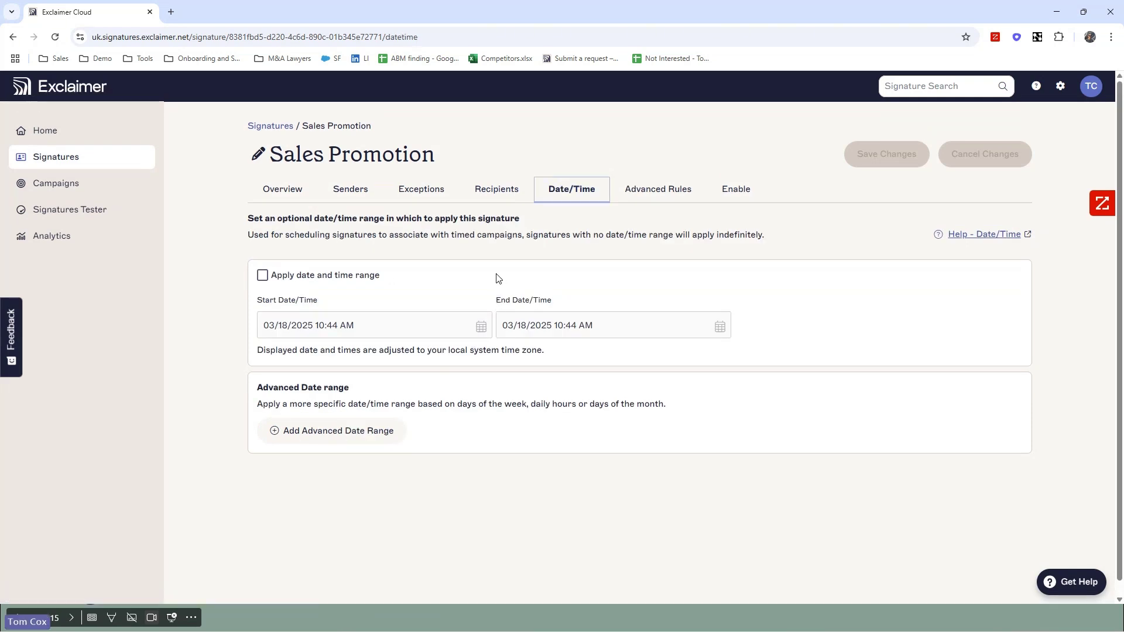
pyautogui.click(262, 277)
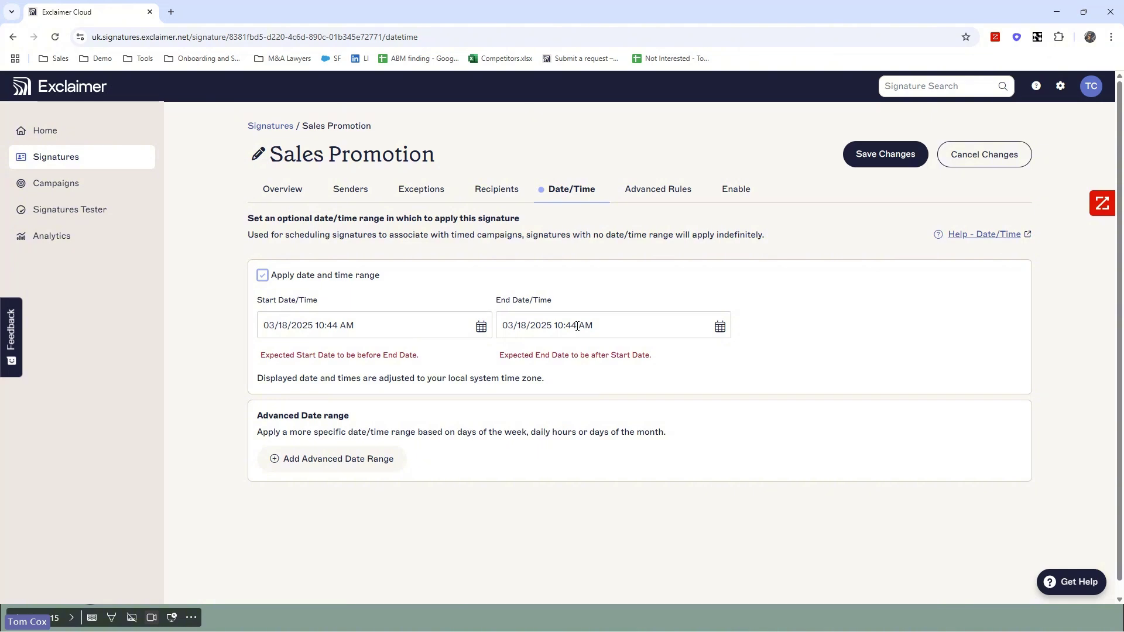
pyautogui.click(739, 191)
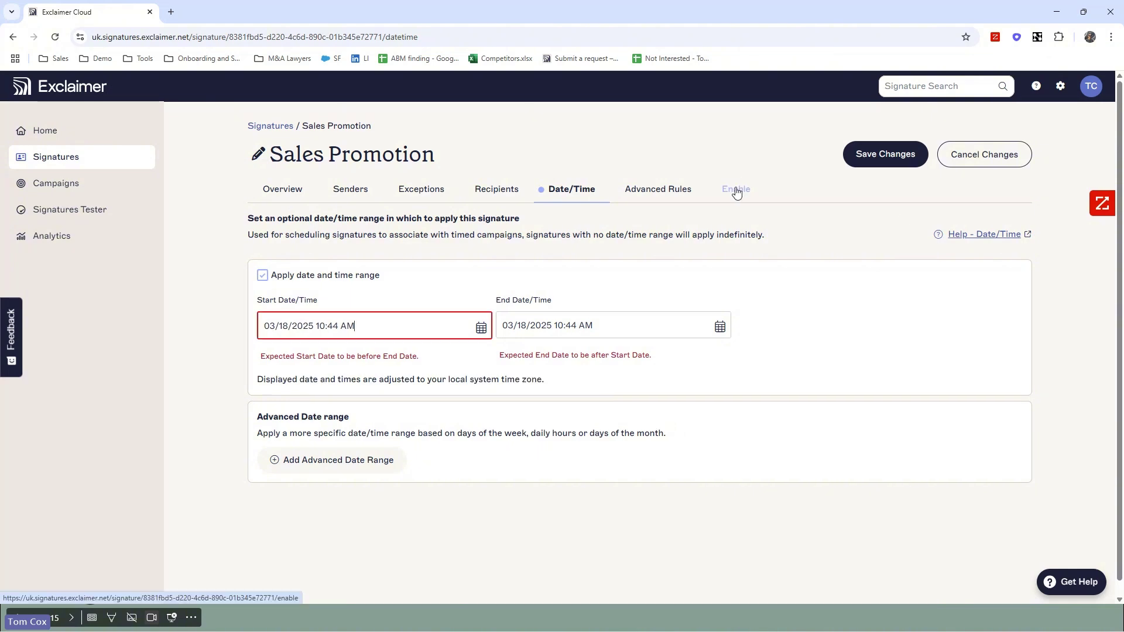
pyautogui.click(263, 275)
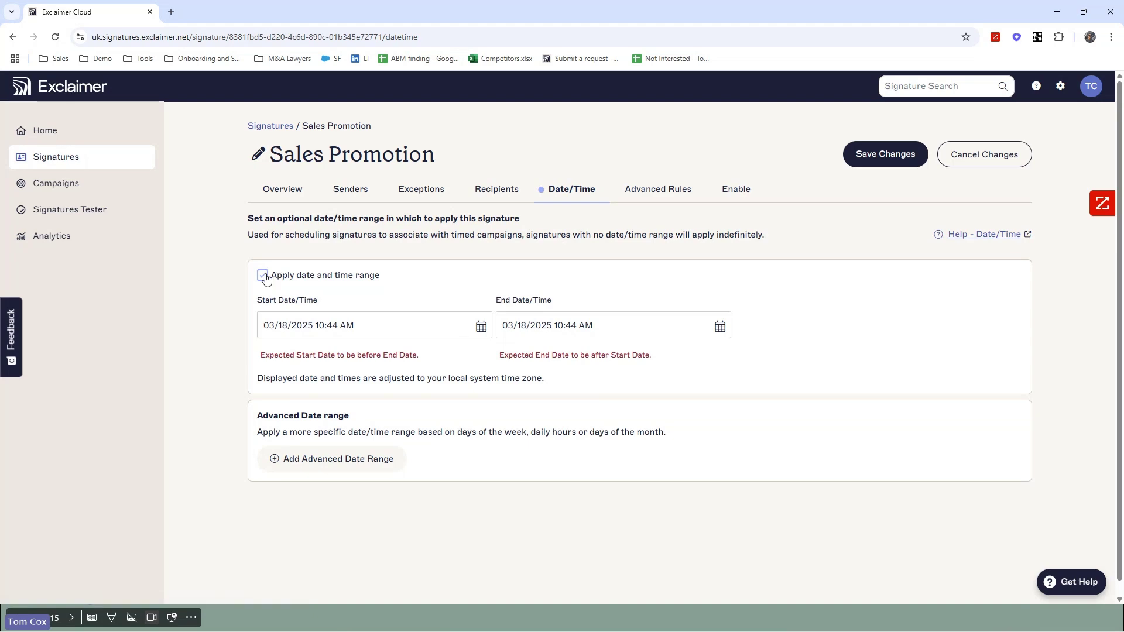
# Step: Open the signature's enable settings and examine the server-side application and client-side installation notes
pyautogui.click(726, 199)
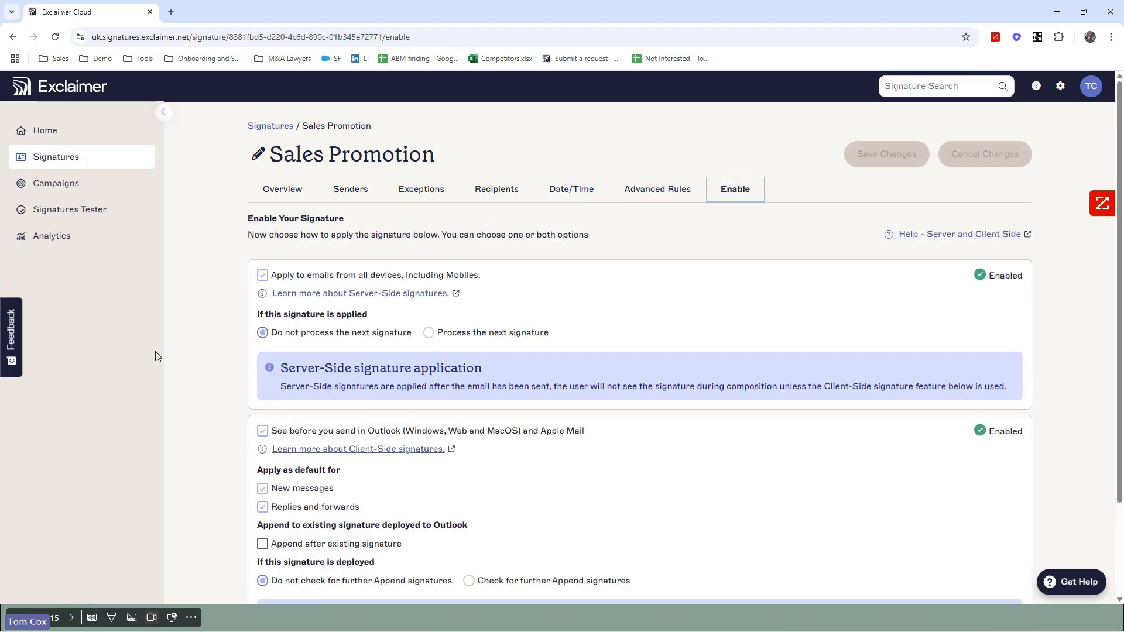
pyautogui.scroll(-1, 234, 294)
pyautogui.scroll(-1, 234, 295)
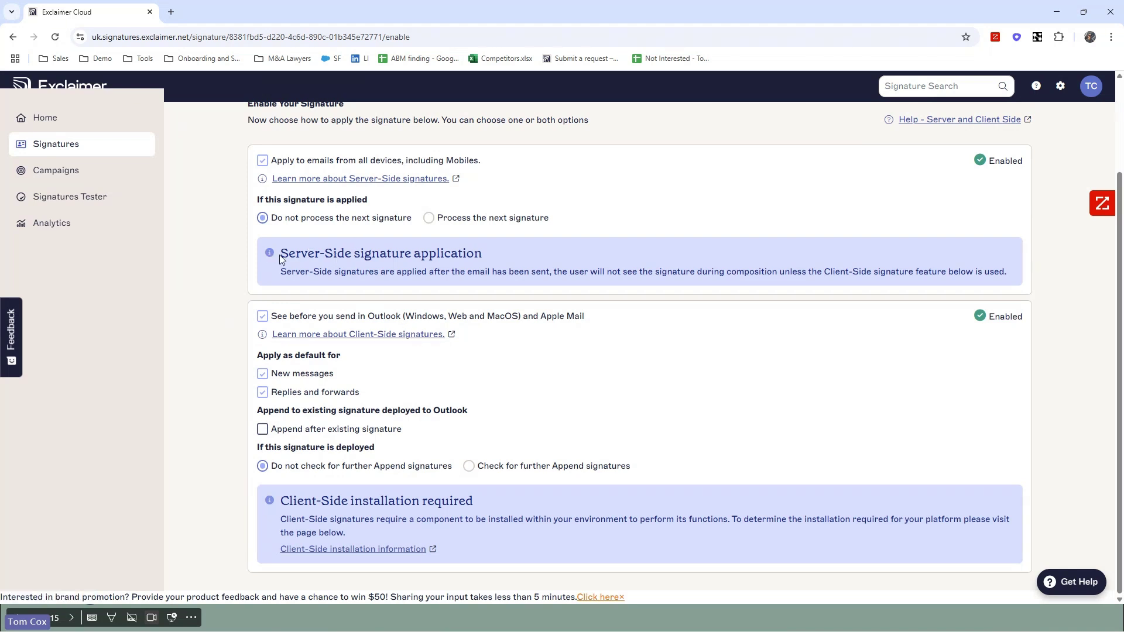
pyautogui.moveTo(279, 255); pyautogui.dragTo(496, 256)
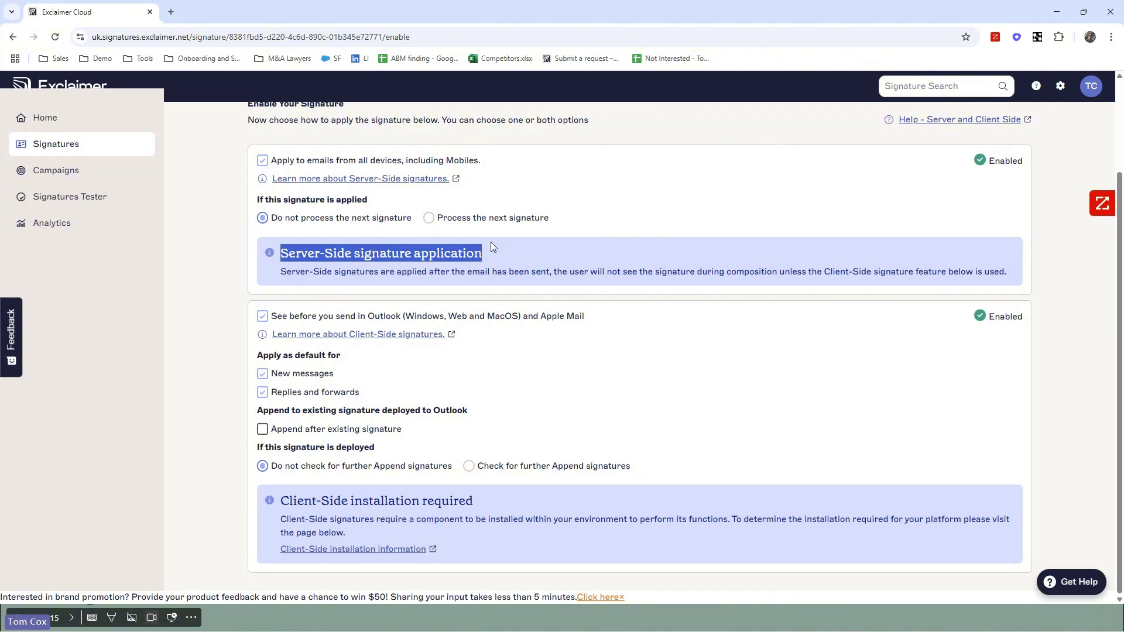
pyautogui.moveTo(477, 500); pyautogui.dragTo(265, 515)
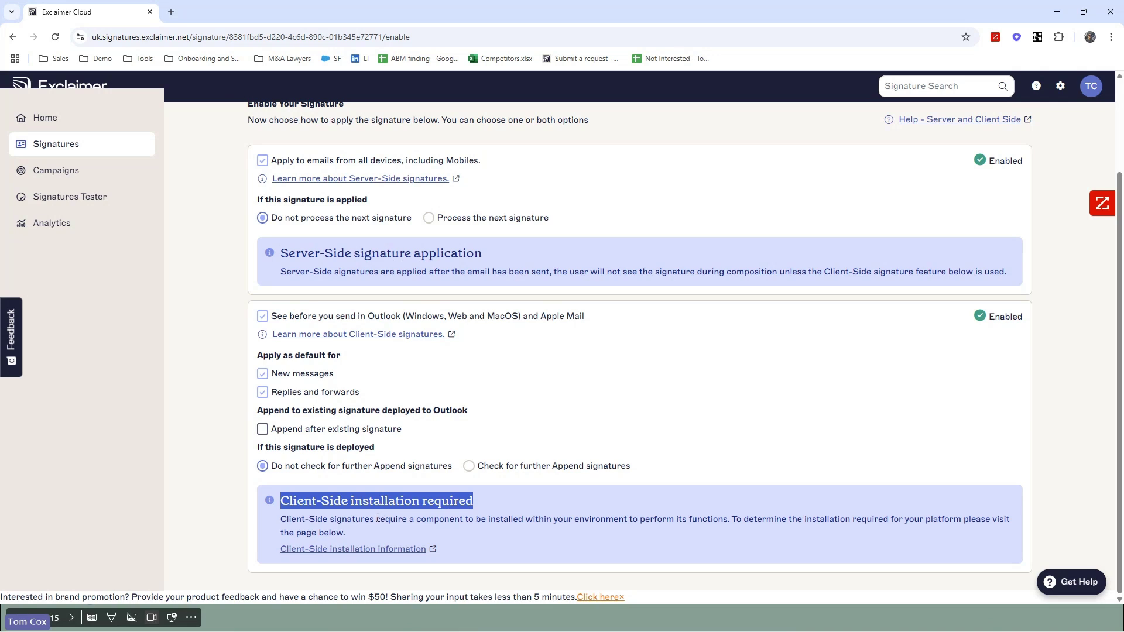